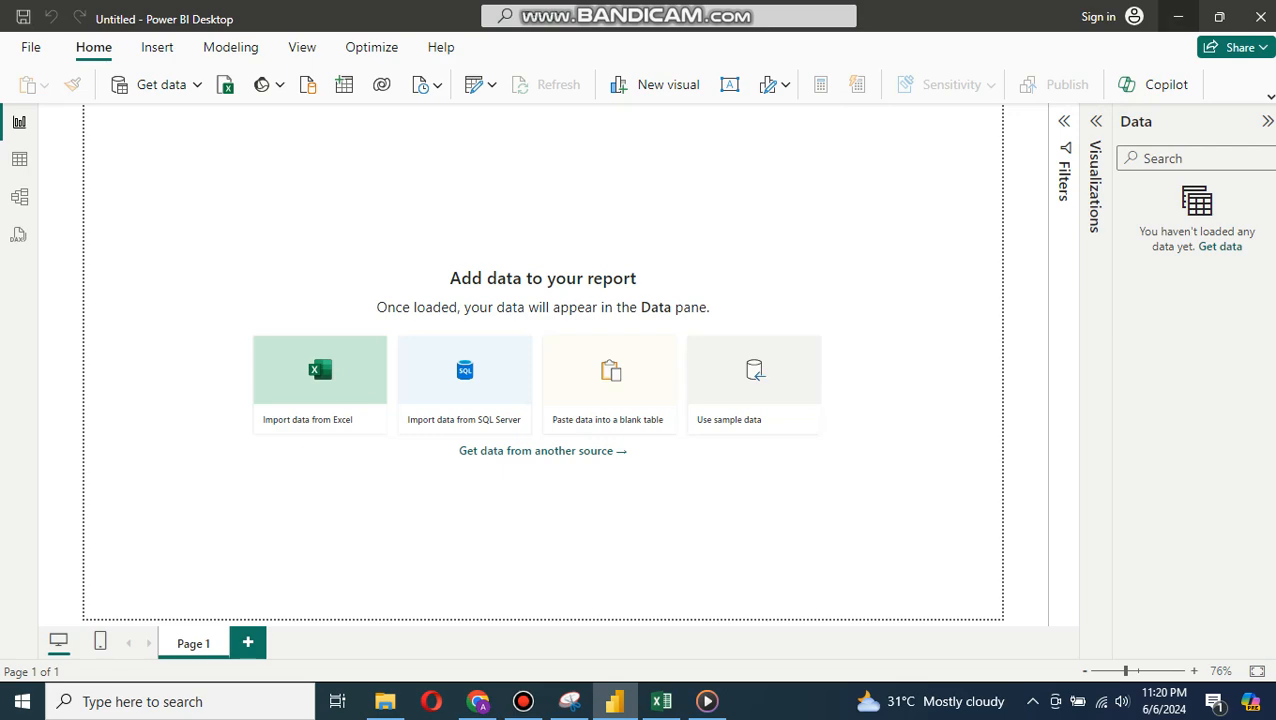
Switch to the Excel workbook and review the sales tables on the Pakistan Sales and India Slaes sheets.
{"action": "left_click", "coordinate": [1177, 17]}
{"action": "left_click", "coordinate": [1002, 63]}
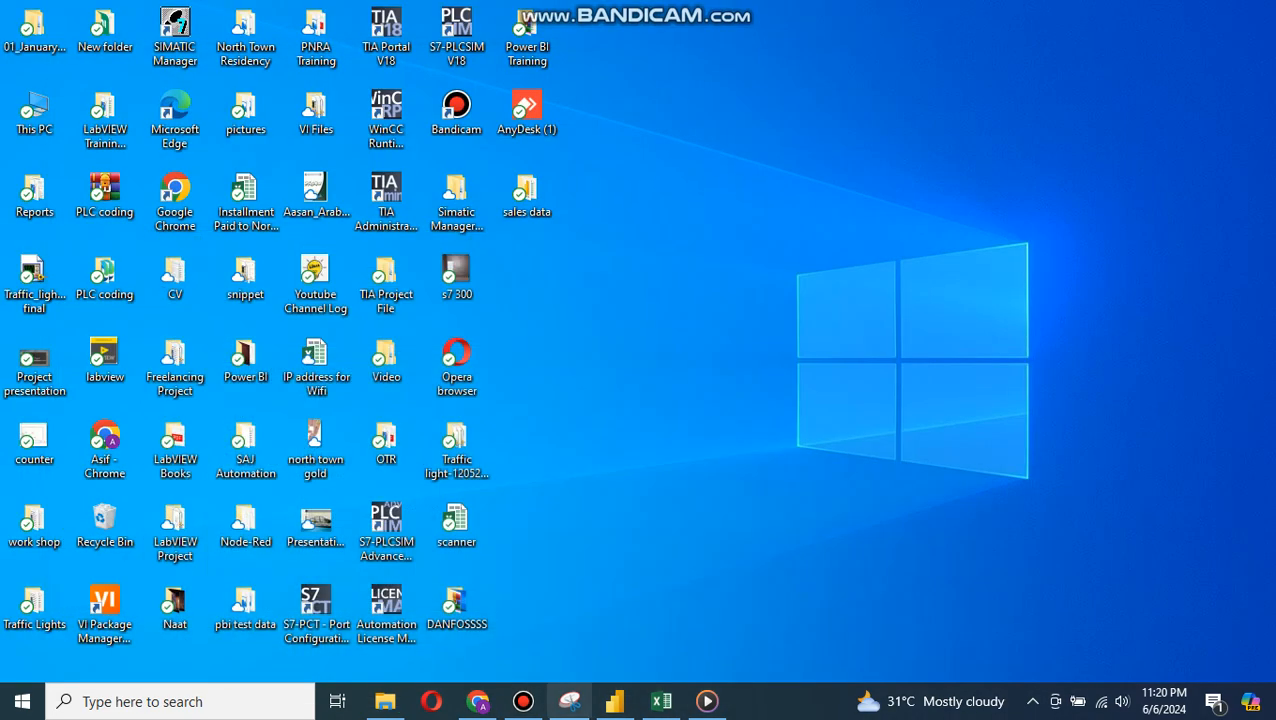
{"action": "left_click", "coordinate": [661, 701]}
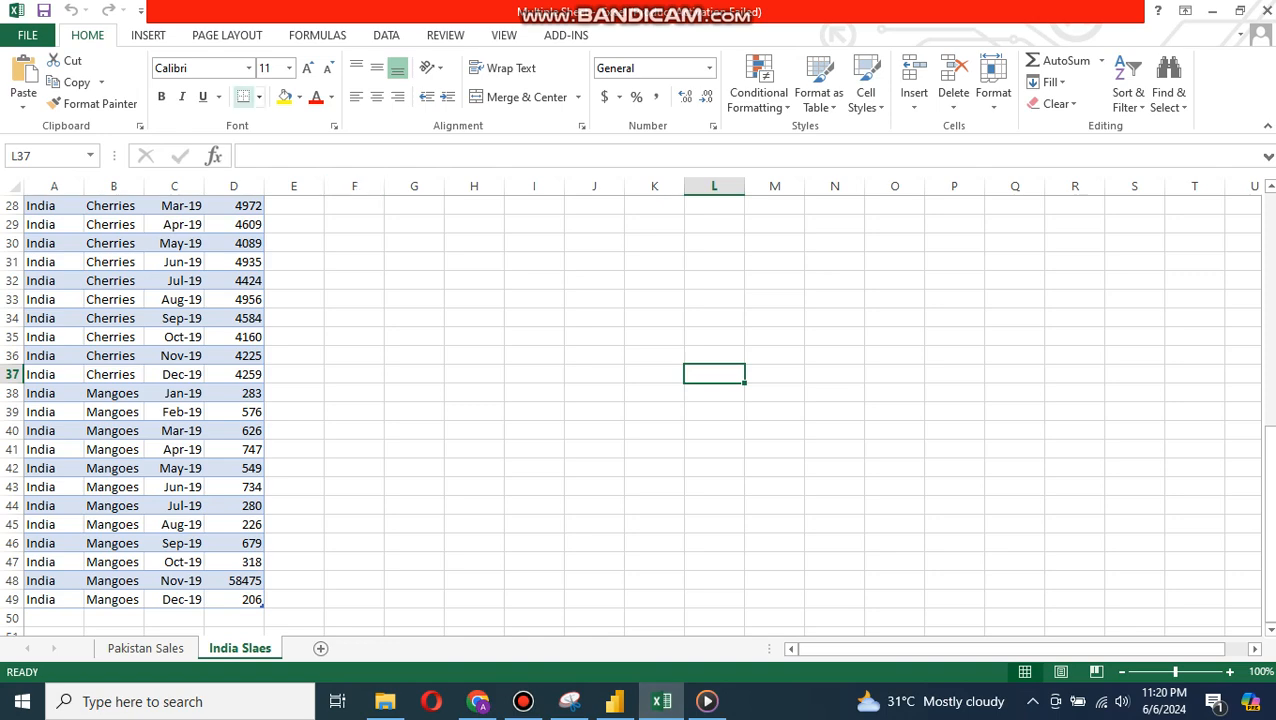
{"action": "left_click", "coordinate": [145, 648]}
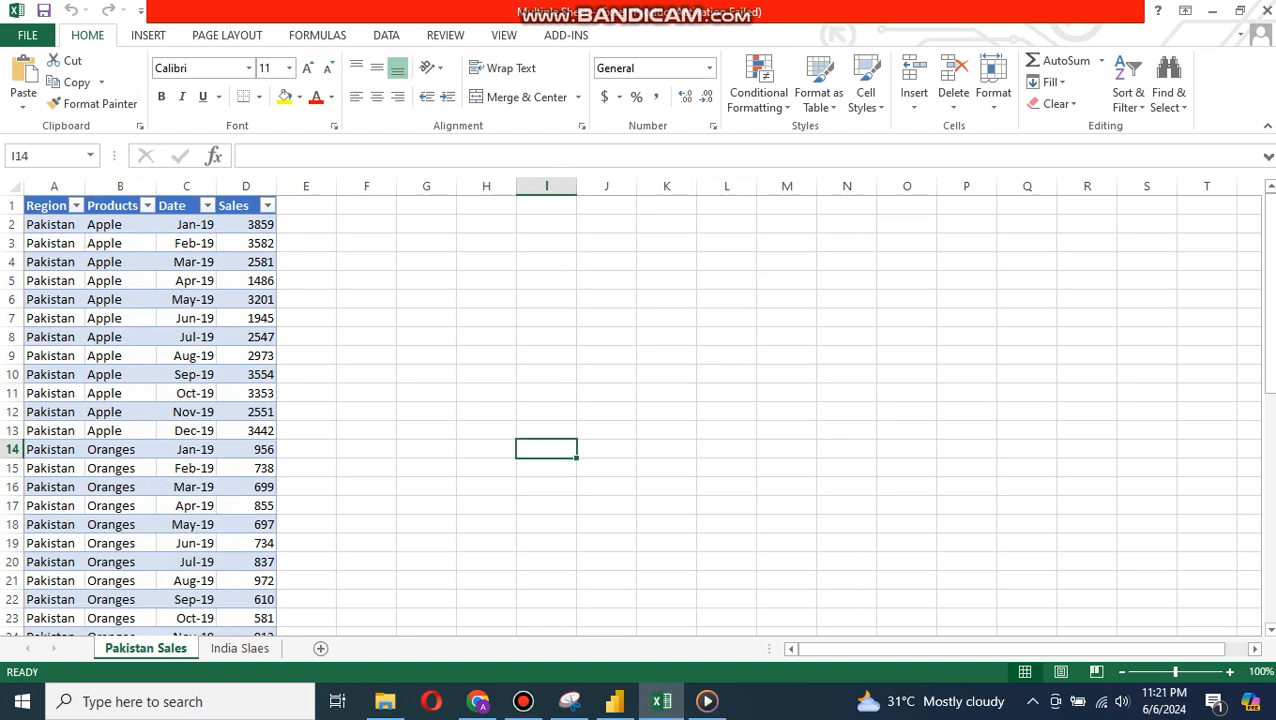
{"action": "key", "text": "ctrl+Page_Down"}
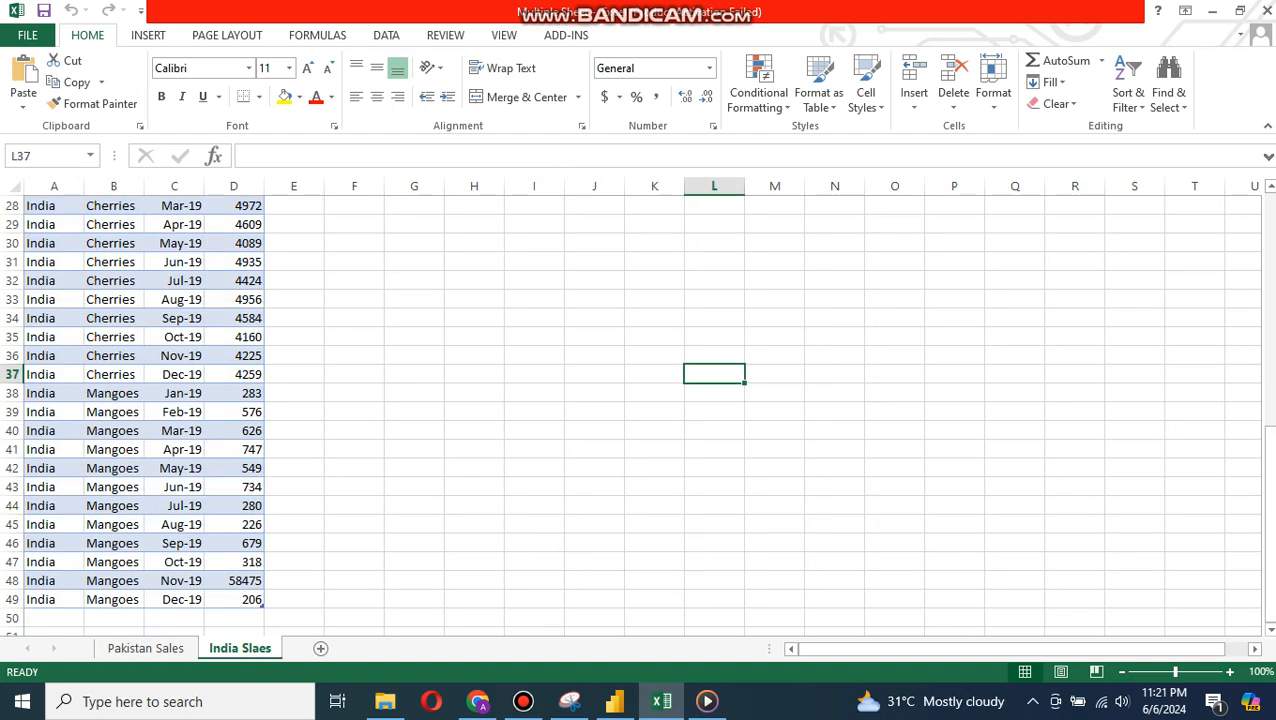
{"action": "scroll", "coordinate": [640, 410], "scroll_direction": "up", "scroll_amount": 9}
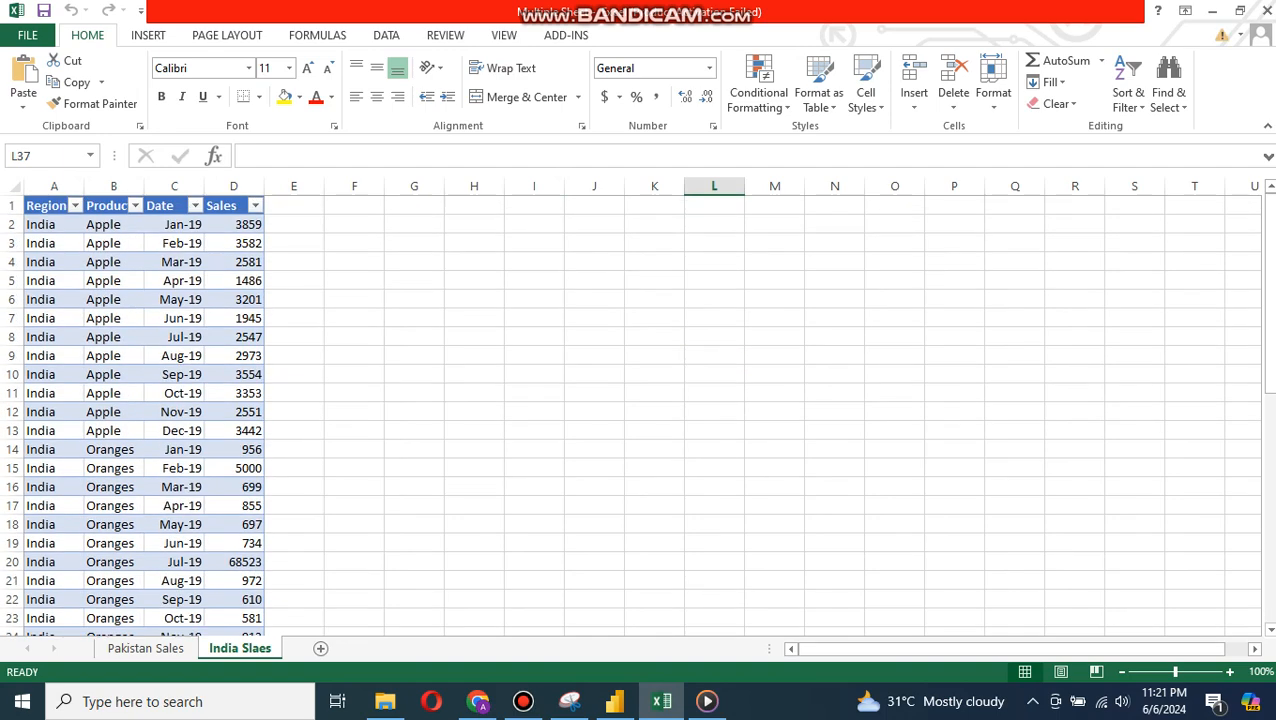
{"action": "scroll", "coordinate": [640, 414], "scroll_direction": "down", "scroll_amount": 9}
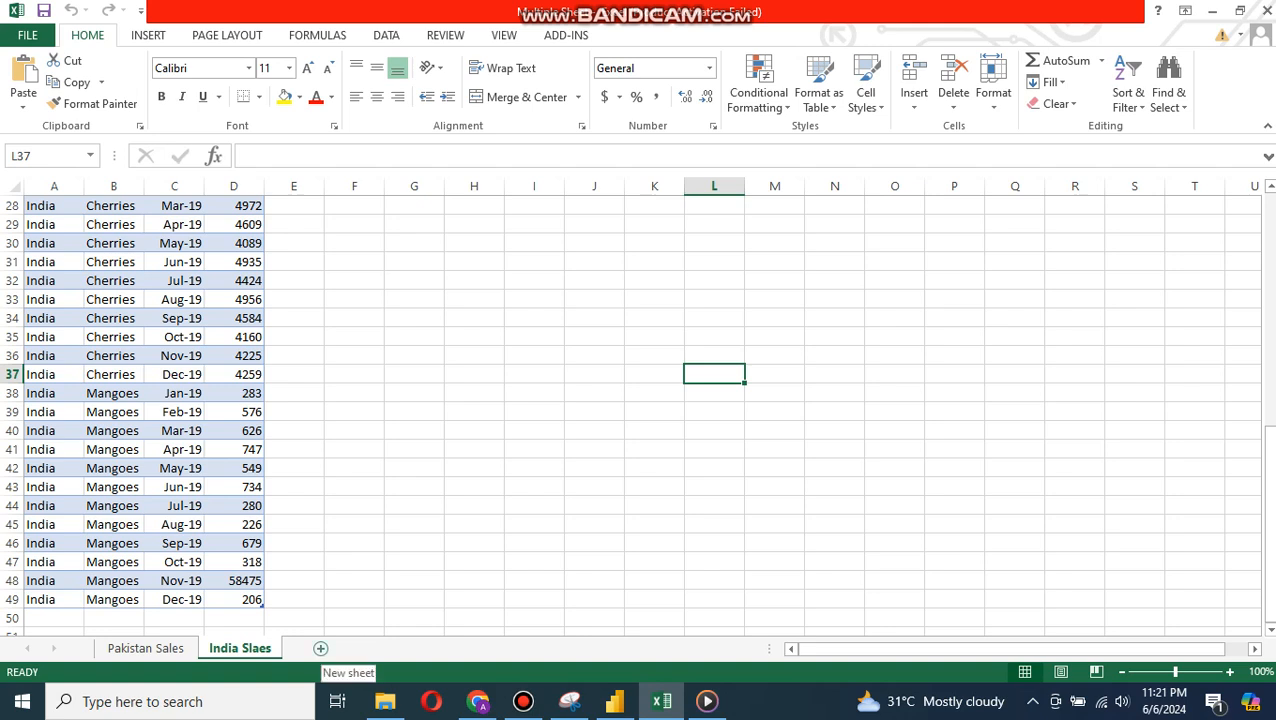
Add a blank worksheet after the India Slaes sheet and delete it again.
{"action": "left_click", "coordinate": [320, 648]}
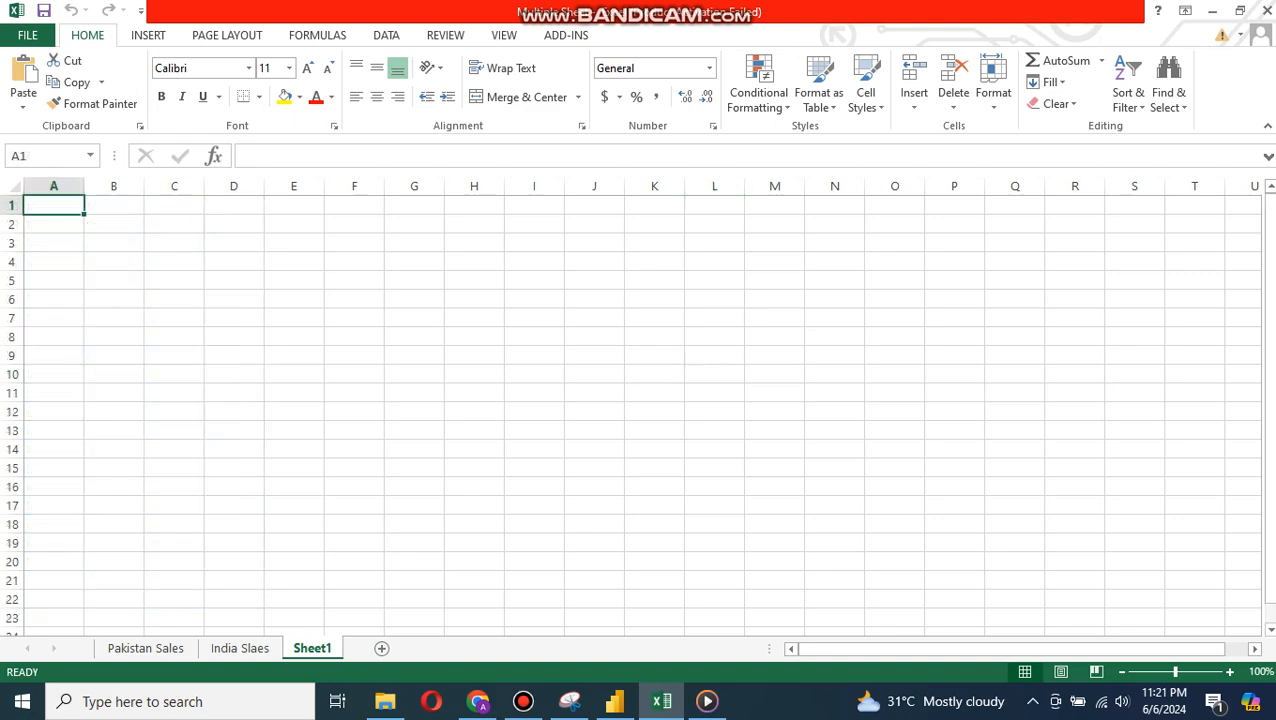
{"action": "right_click", "coordinate": [312, 648]}
{"action": "left_click", "coordinate": [362, 450]}
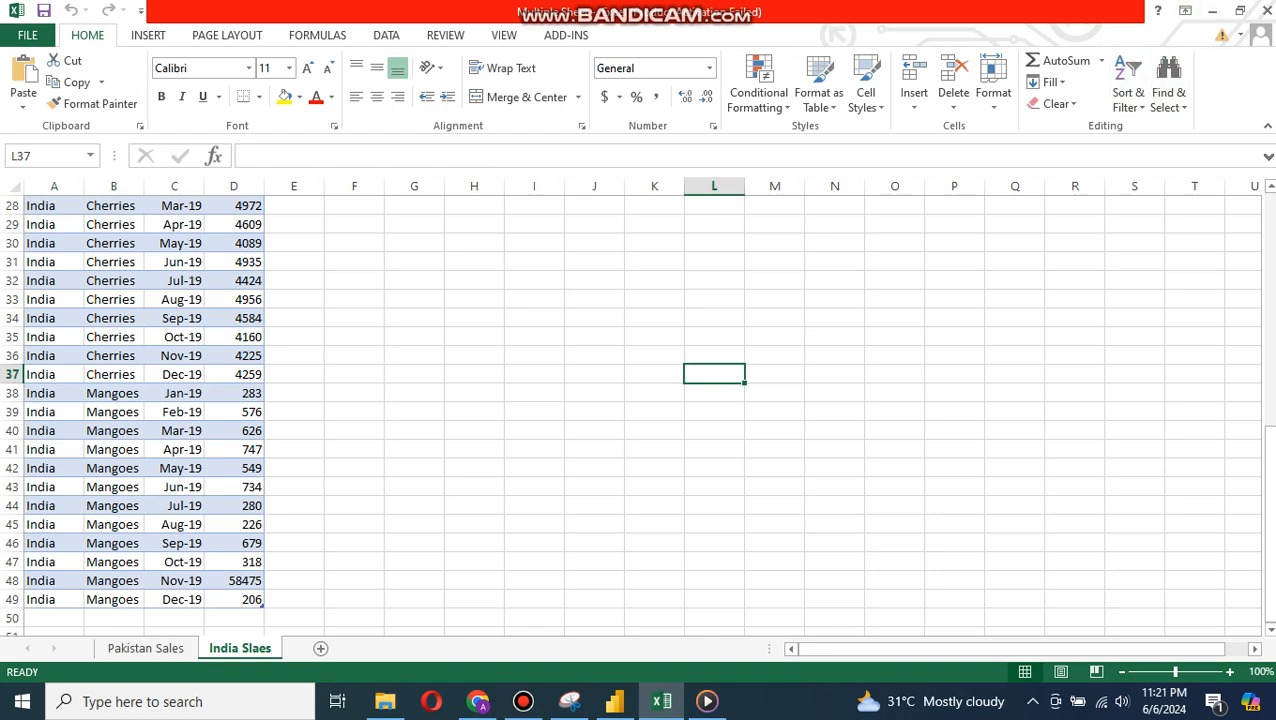
Switch to Power BI Desktop and connect to the Multiple Sheet Excel workbook in the sales data folder.
{"action": "left_click", "coordinate": [615, 702]}
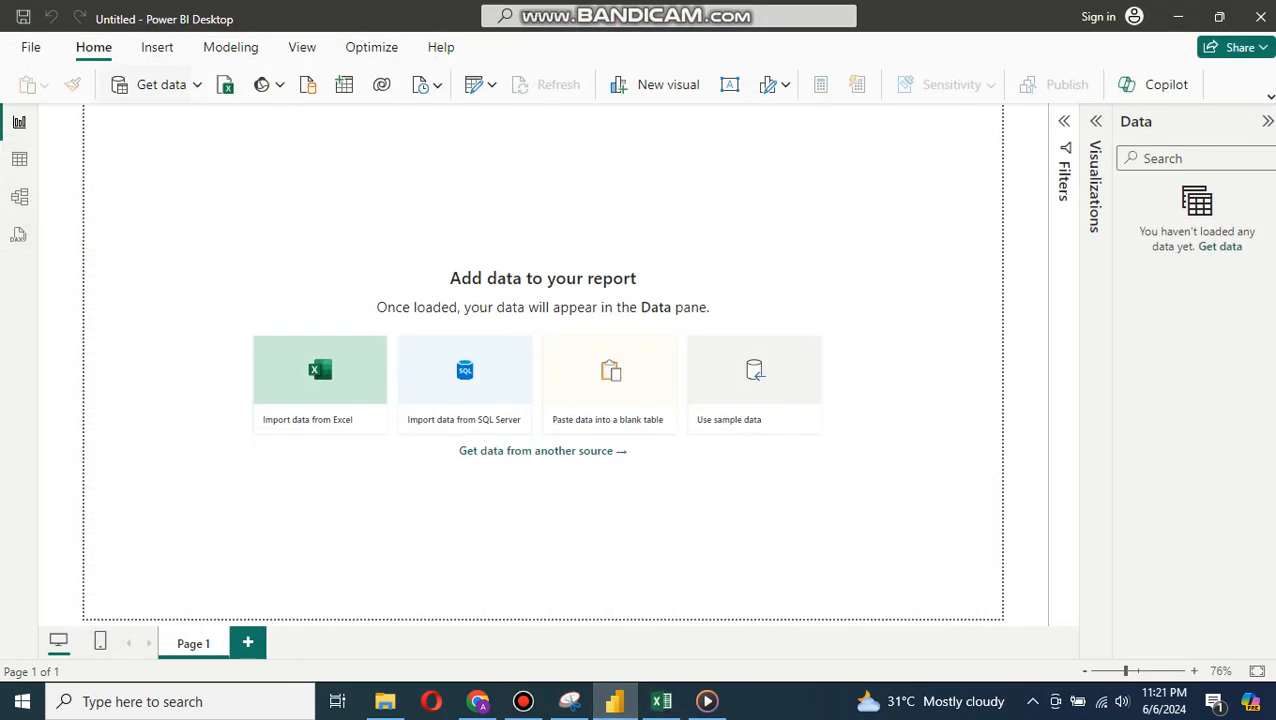
{"action": "left_click", "coordinate": [225, 84]}
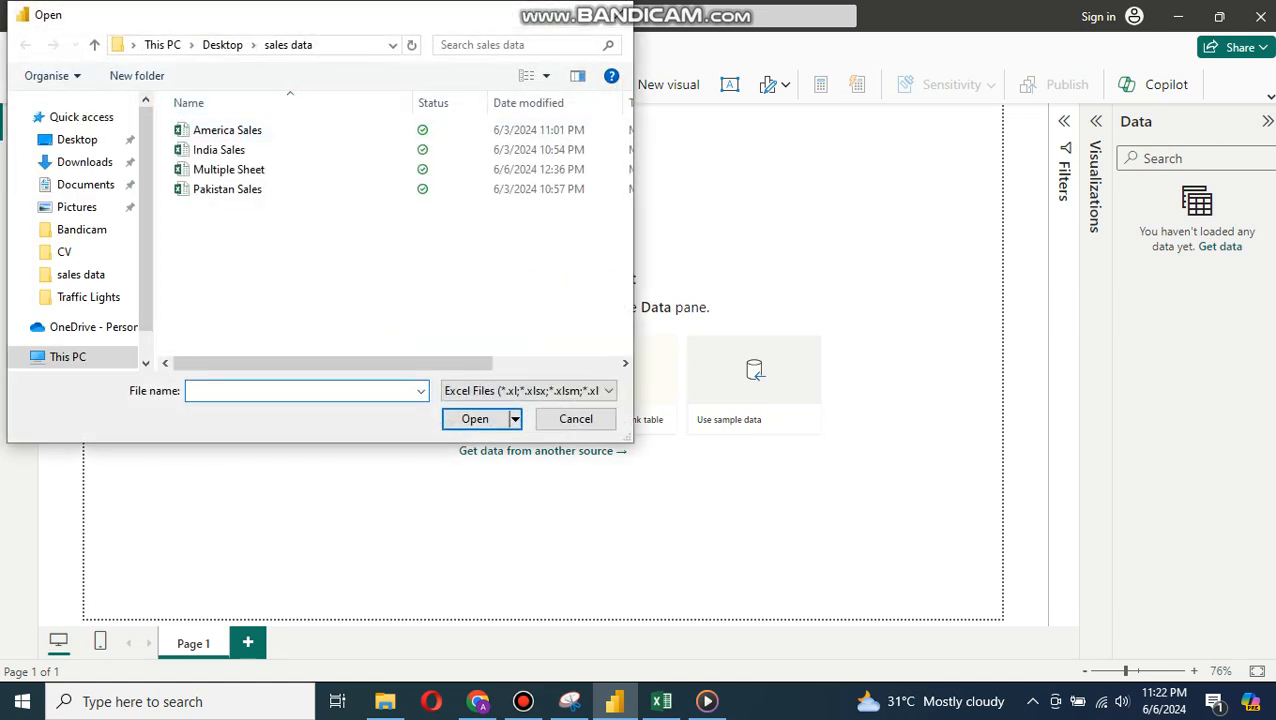
{"action": "left_click", "coordinate": [229, 170]}
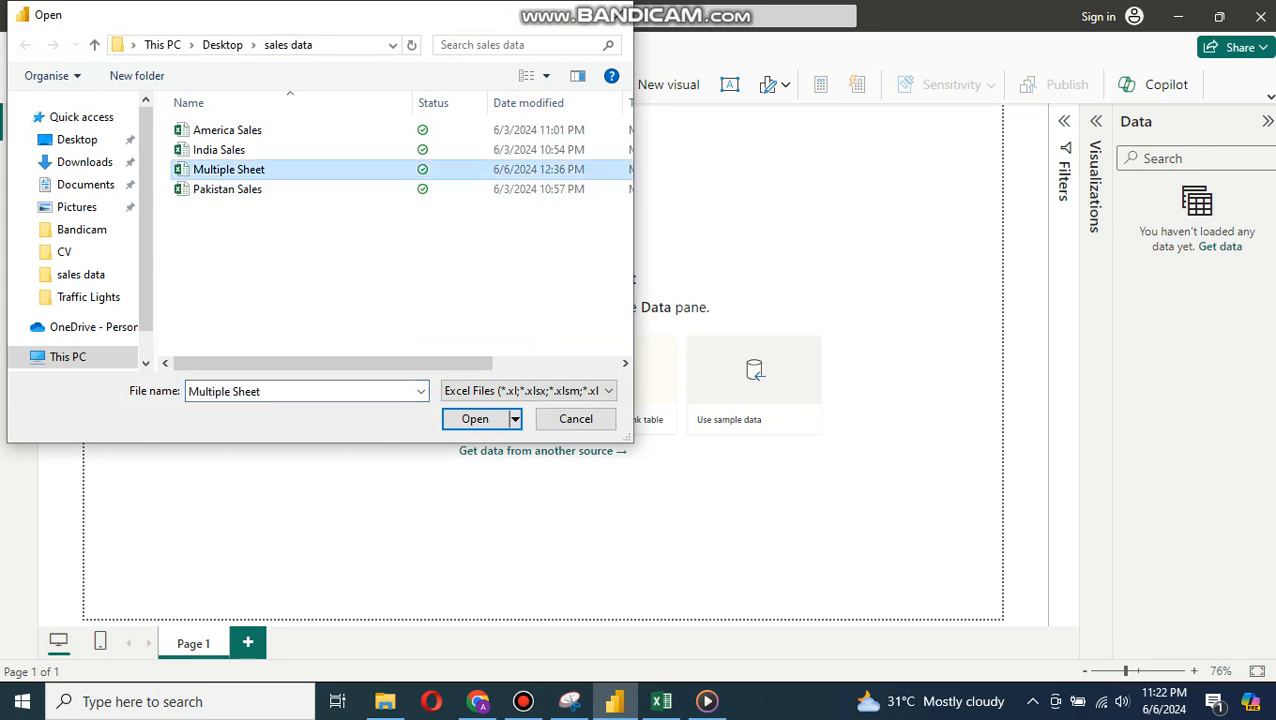
{"action": "key", "text": "Return"}
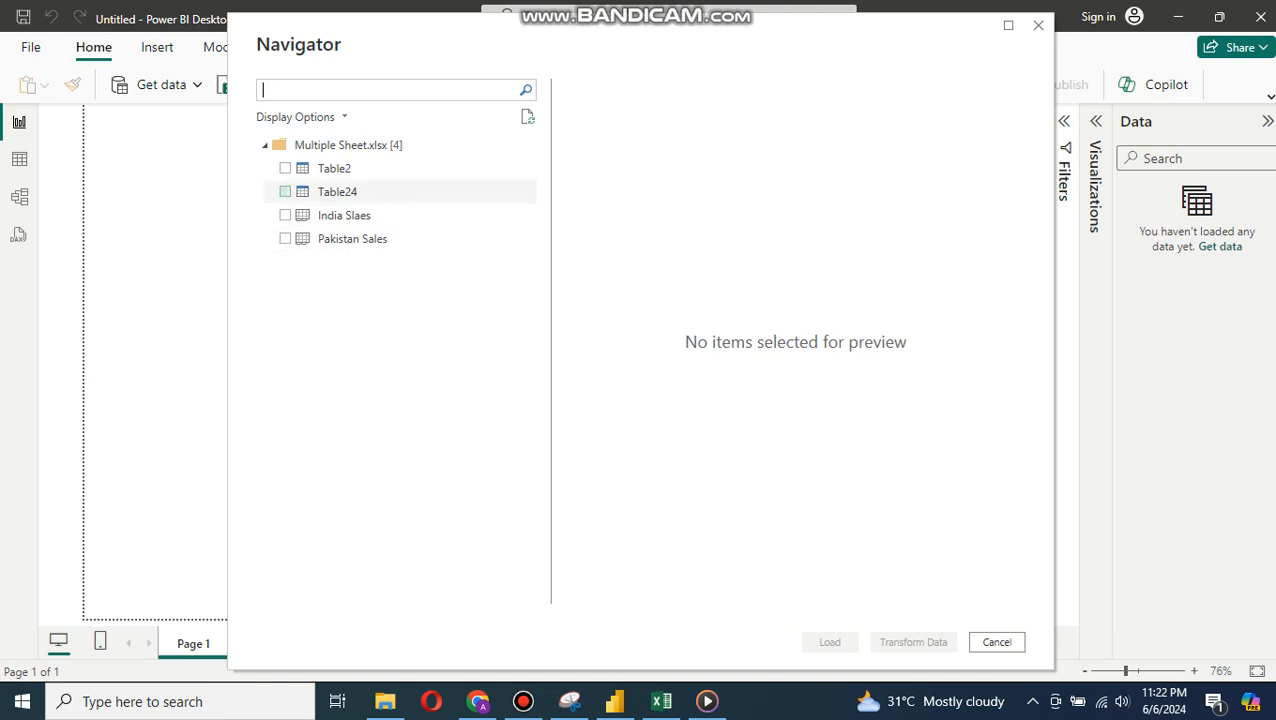
Select Table2 and Table24 from the workbook, preview both, and open them in Power Query Editor for transformation.
{"action": "left_click", "coordinate": [285, 168]}
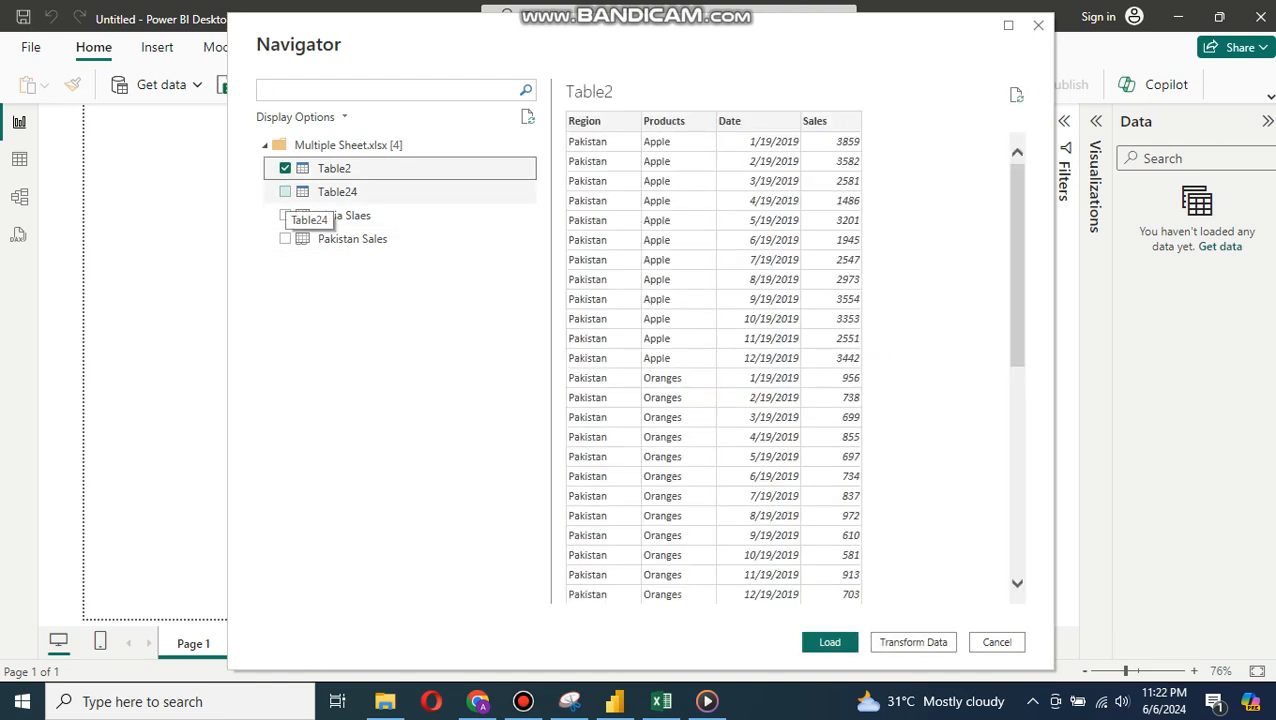
{"action": "left_click", "coordinate": [285, 191]}
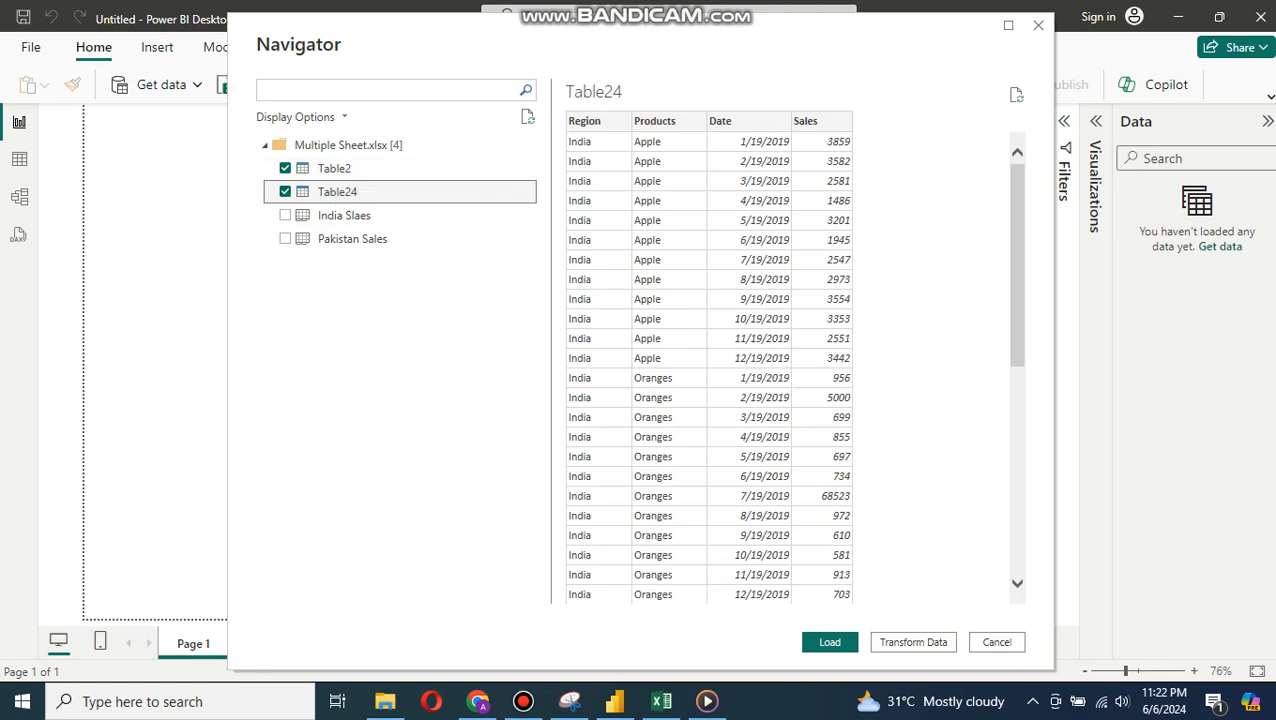
{"action": "left_click", "coordinate": [345, 168]}
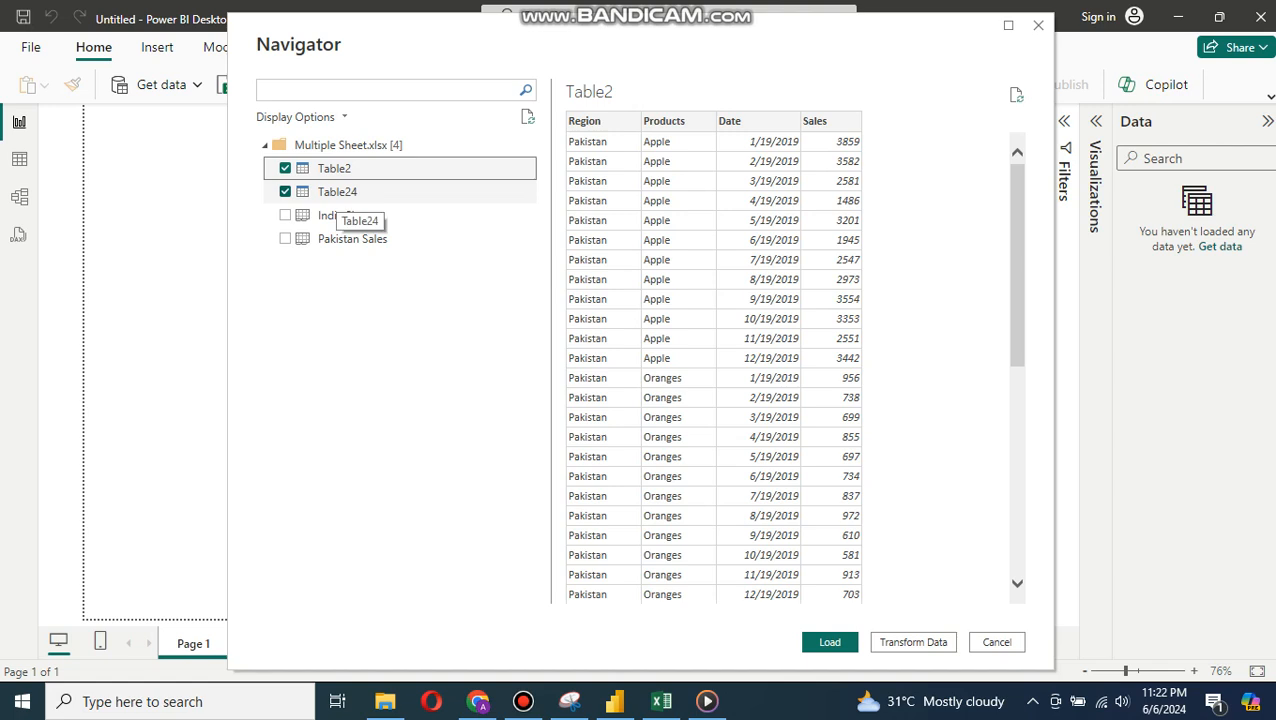
{"action": "left_click", "coordinate": [338, 192]}
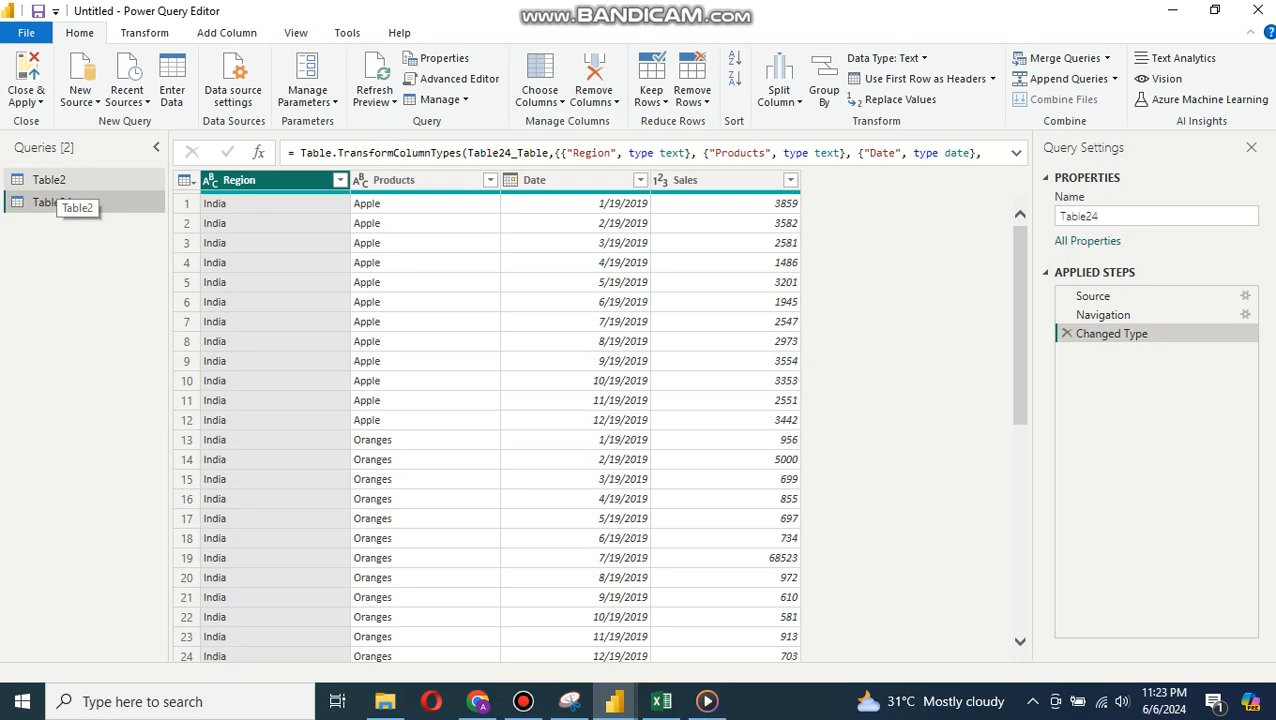
Rename the Table2 query as Pakistan.
{"action": "left_click", "coordinate": [50, 181]}
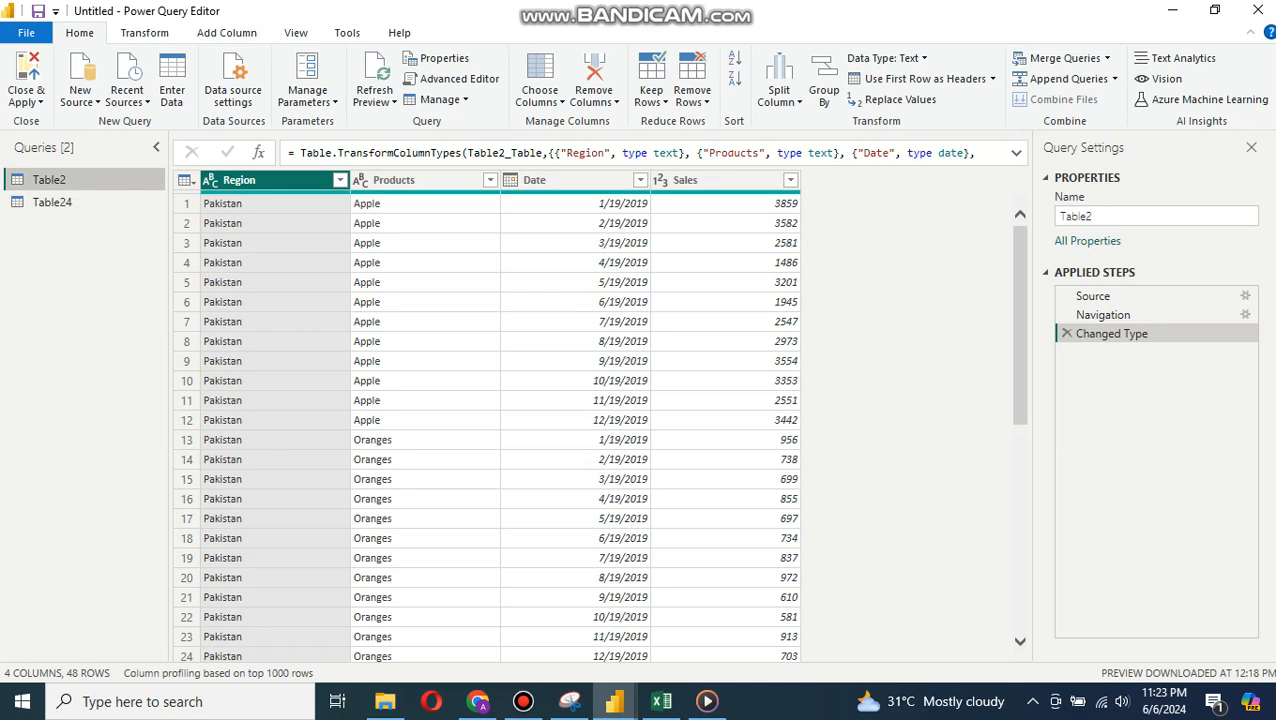
{"action": "double_click", "coordinate": [50, 181]}
{"action": "type", "text": "Paksit"}
{"action": "key", "text": "BackSpace"}
{"action": "key", "text": "BackSpace"}
{"action": "key", "text": "BackSpace"}
{"action": "type", "text": "istan"}
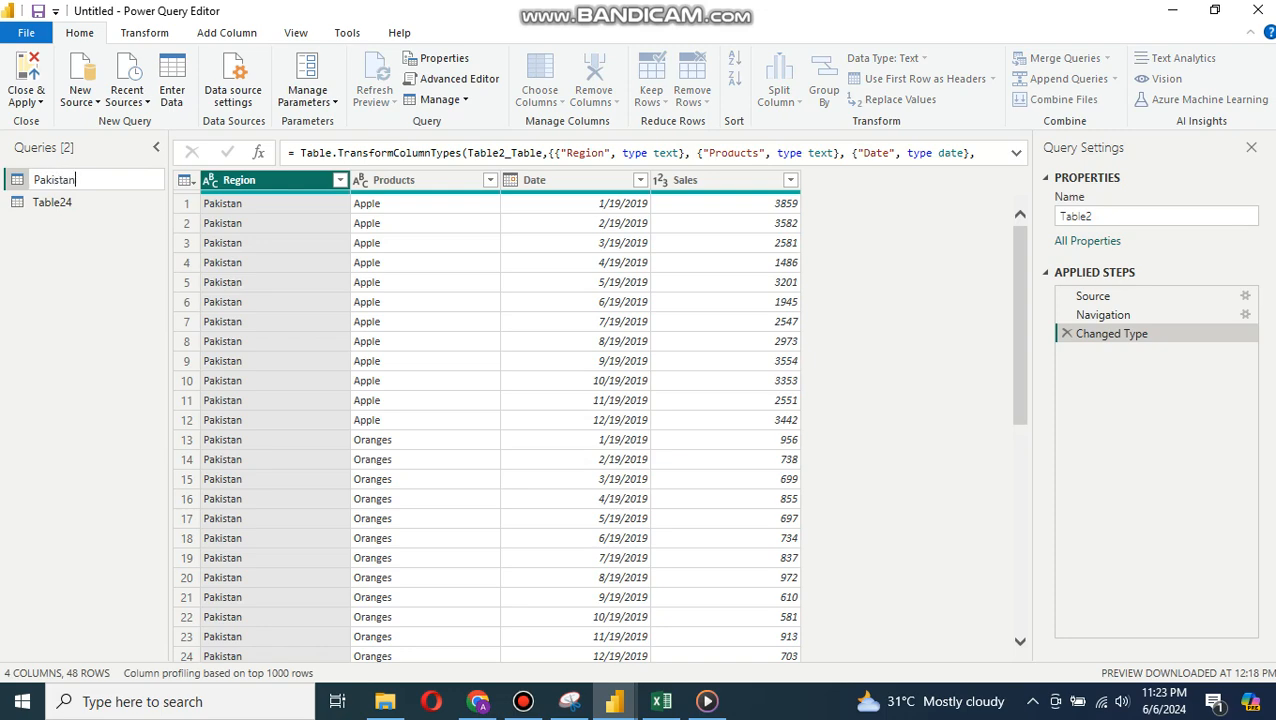
{"action": "key", "text": "Return"}
Rename the Table24 query as India.
{"action": "left_click", "coordinate": [53, 202]}
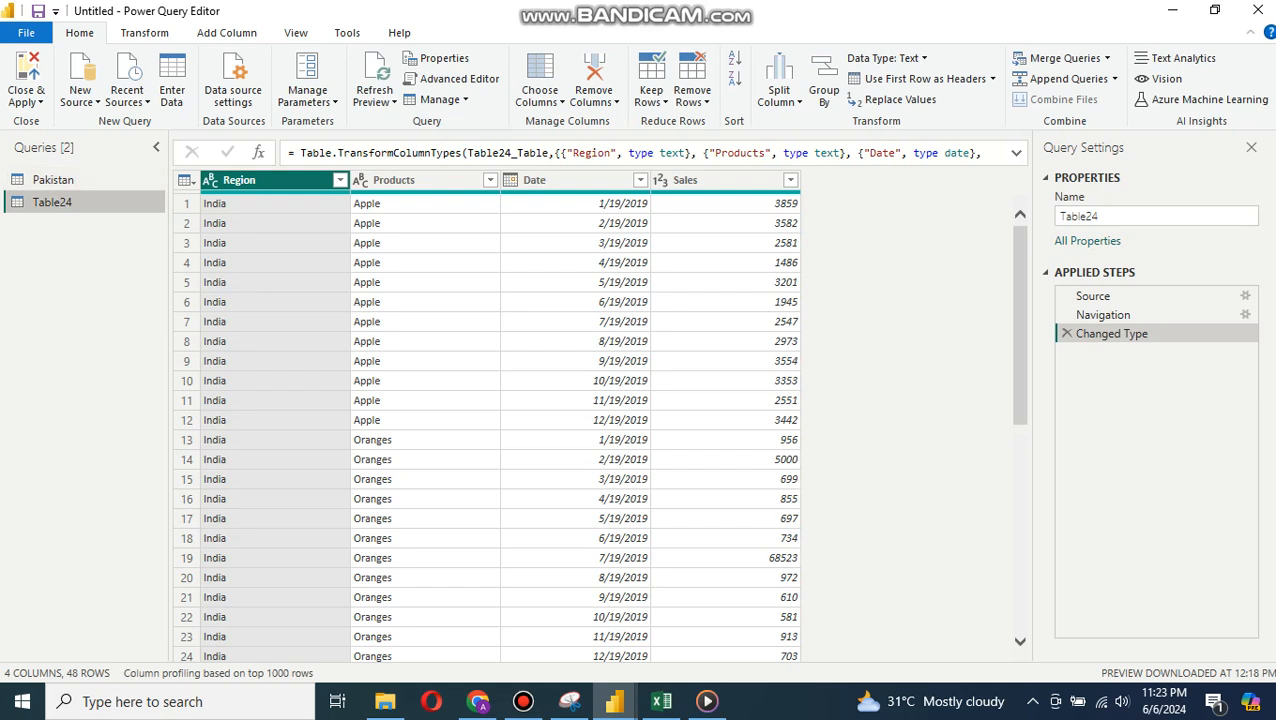
{"action": "double_click", "coordinate": [53, 202]}
{"action": "type", "text": "India"}
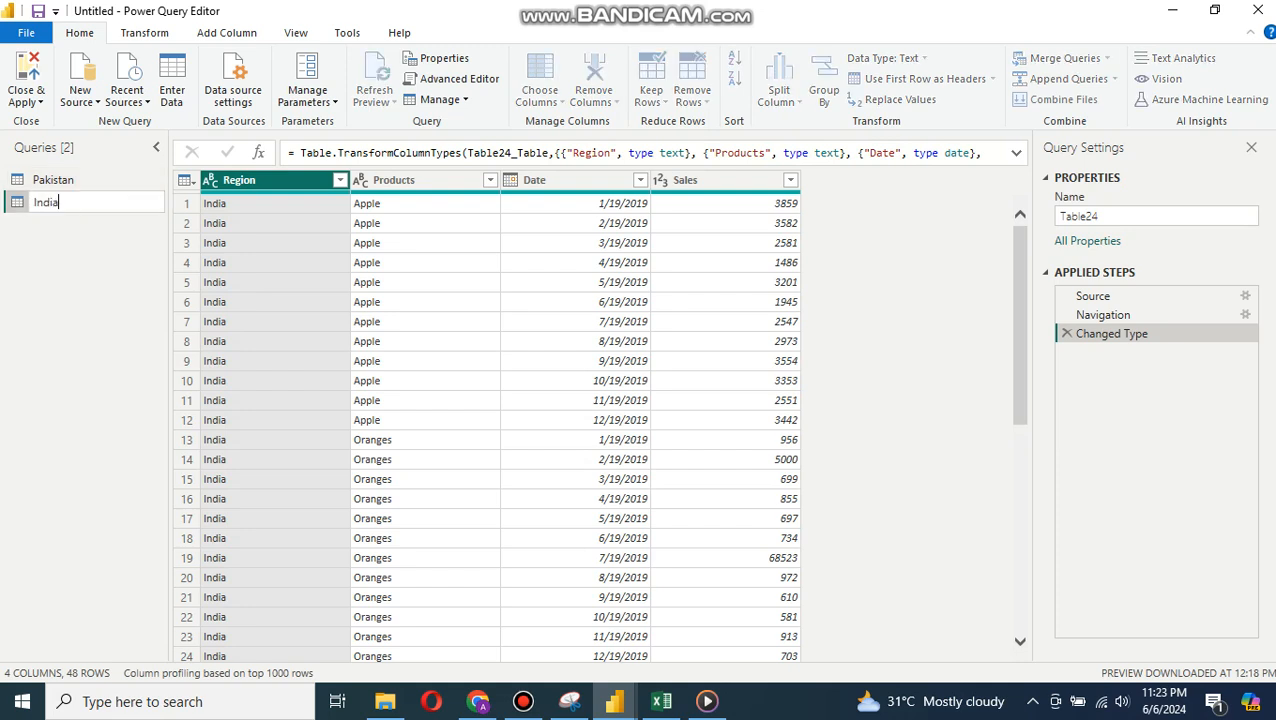
{"action": "key", "text": "Return"}
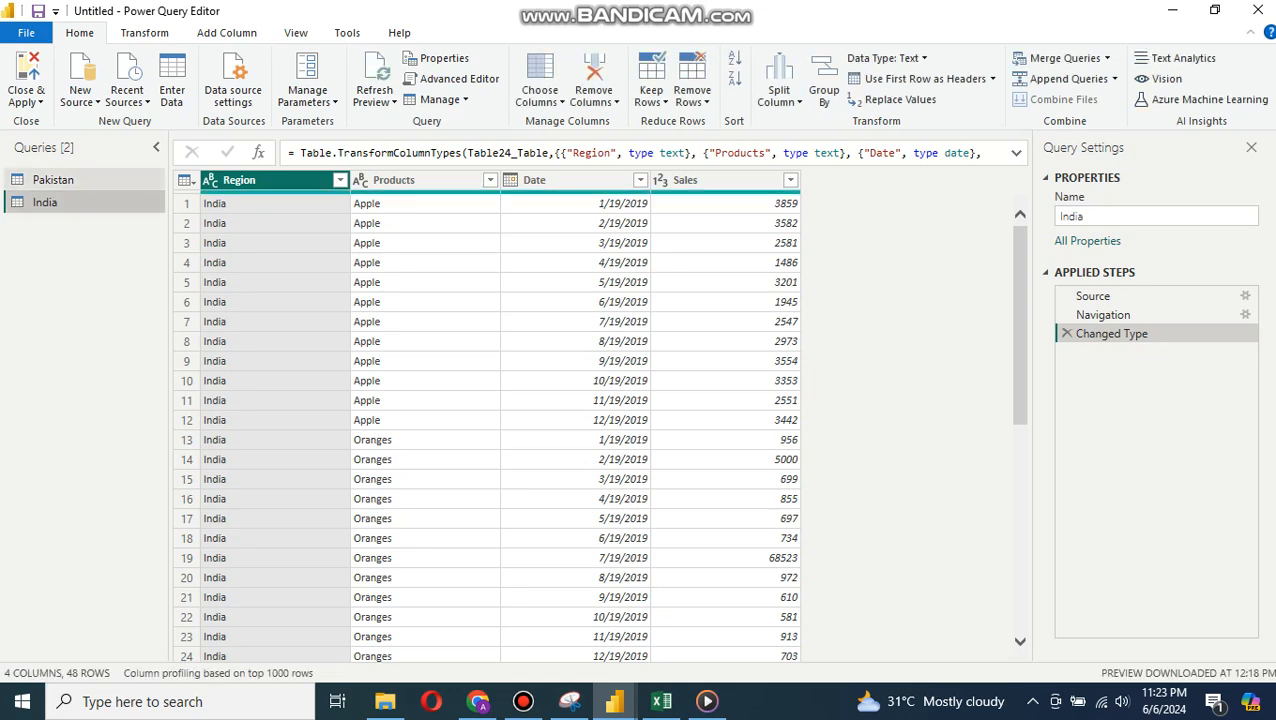
Remove the Changed Type and Navigation steps from the Pakistan query, leaving only its Source step.
{"action": "left_click", "coordinate": [55, 180]}
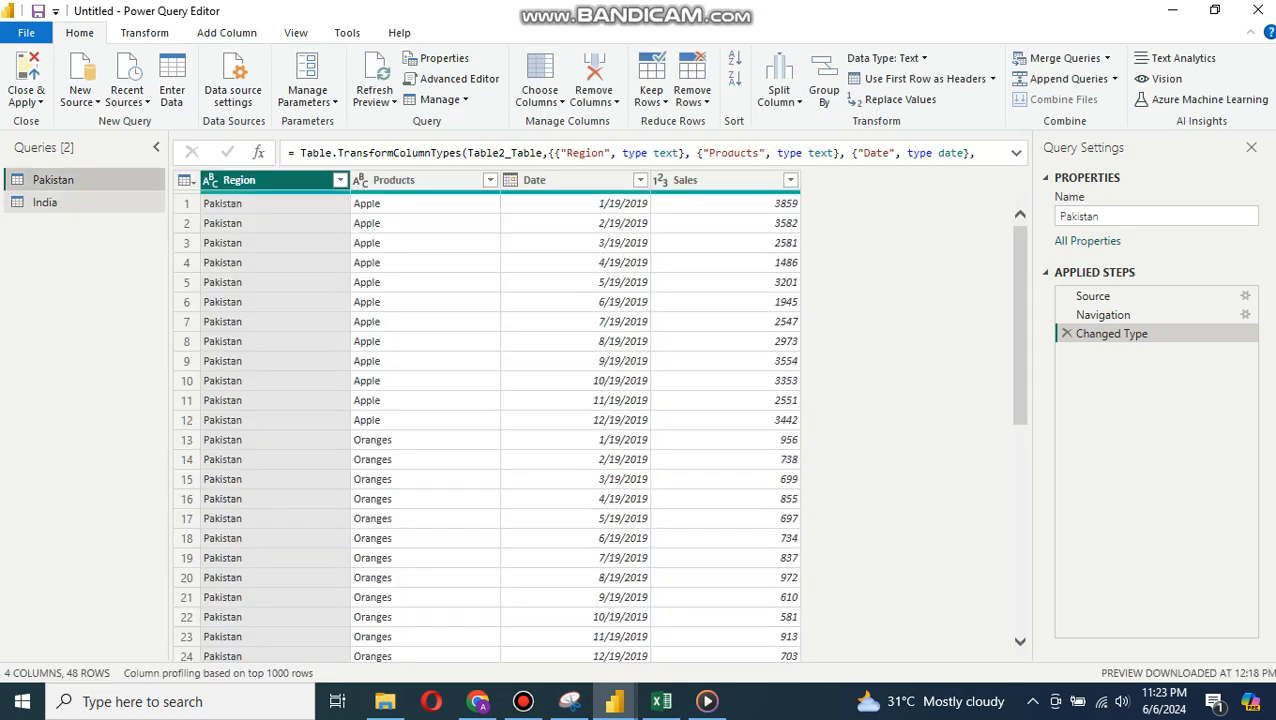
{"action": "left_click", "coordinate": [45, 202]}
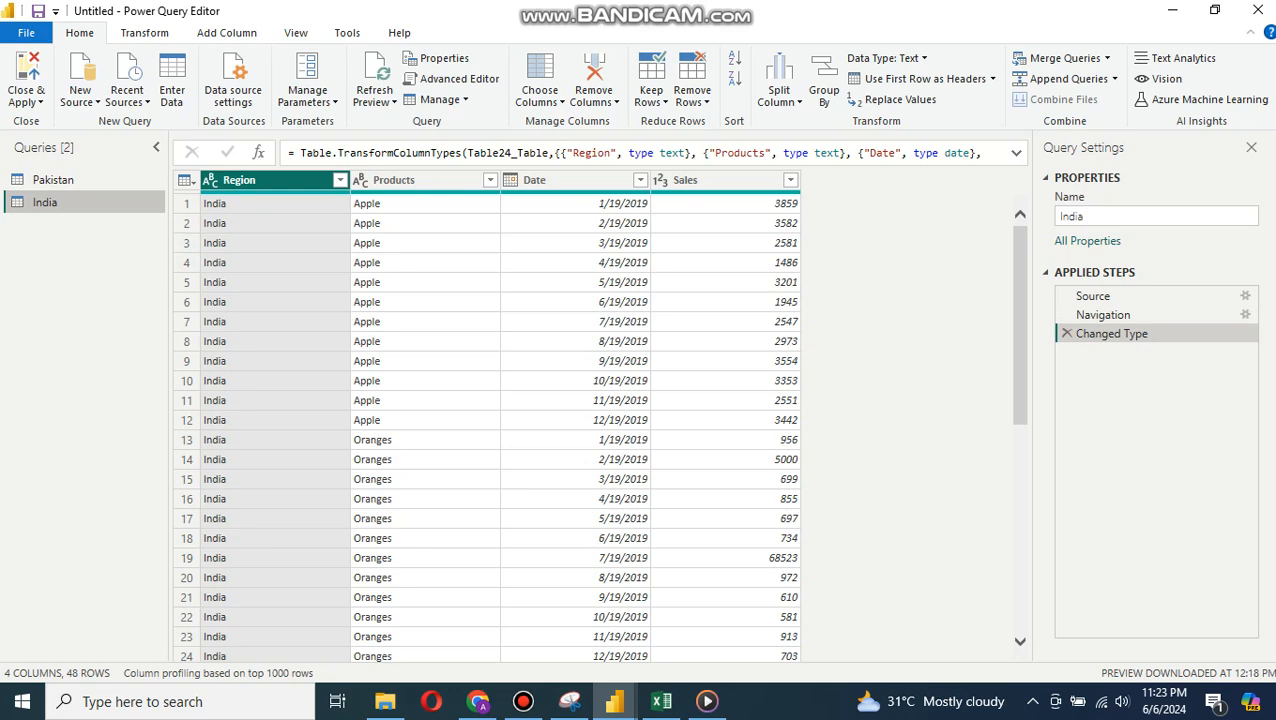
{"action": "left_click", "coordinate": [54, 180]}
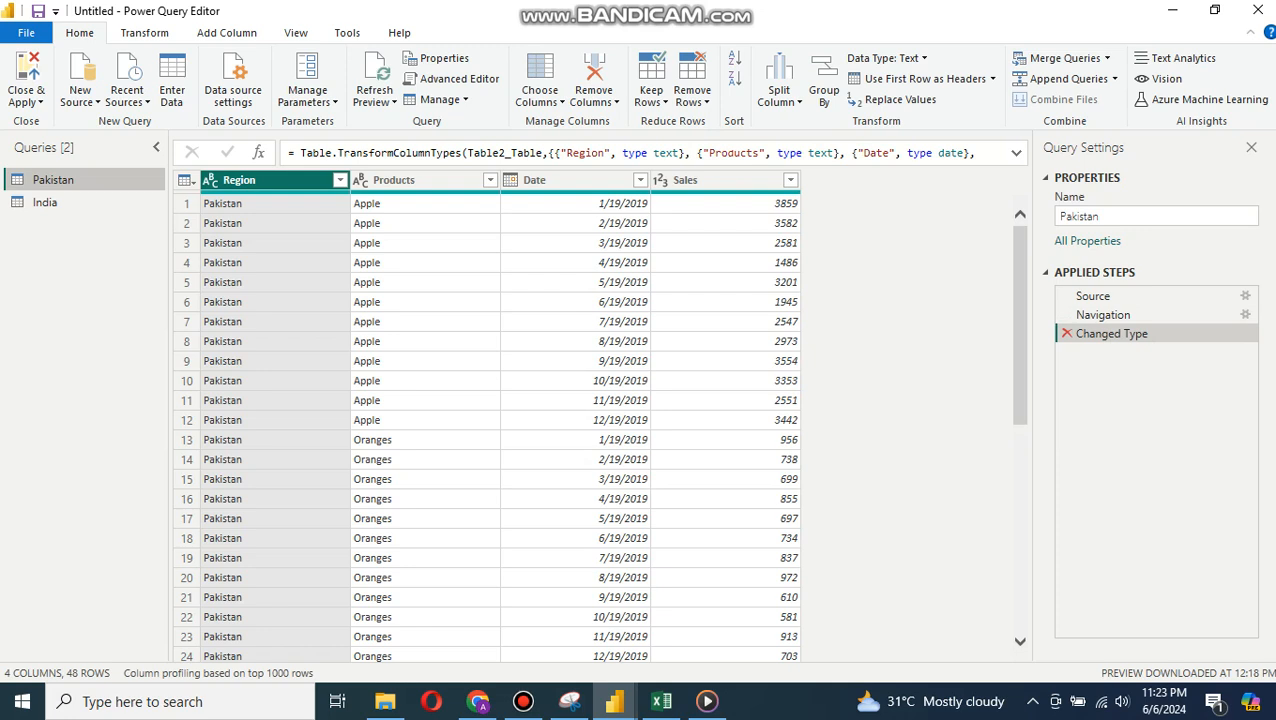
{"action": "key", "text": "Delete"}
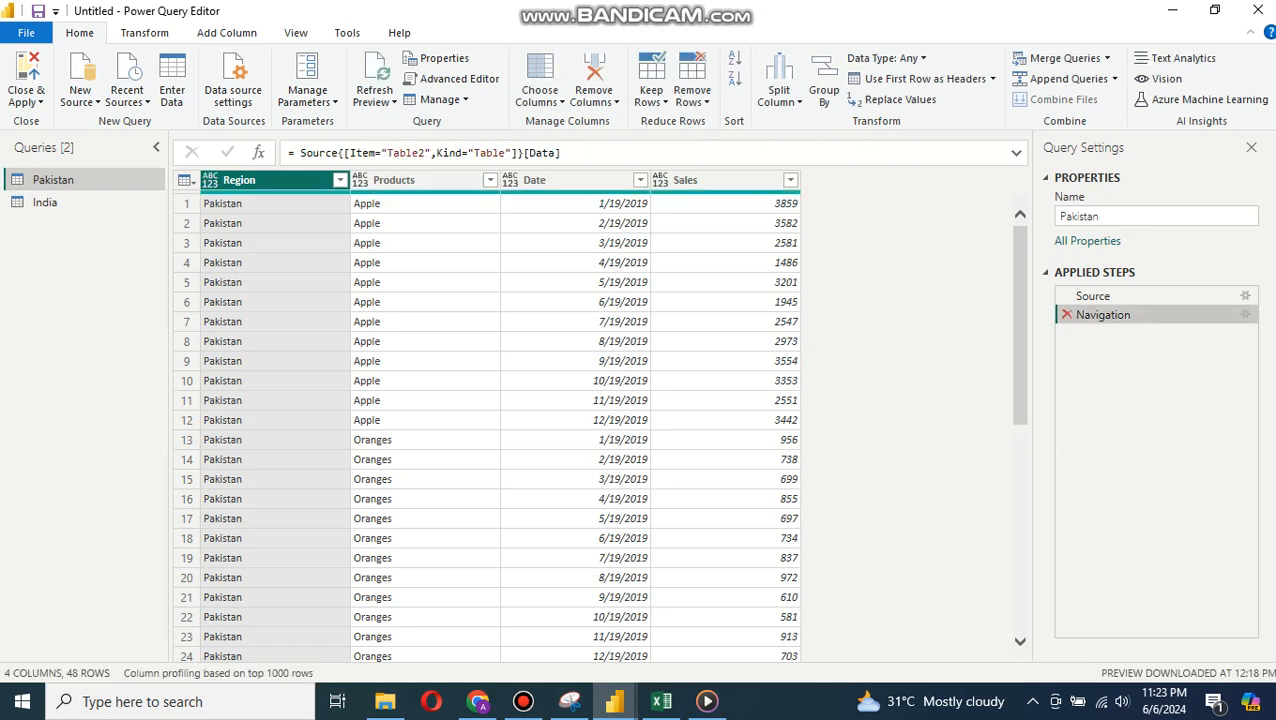
{"action": "key", "text": "Delete"}
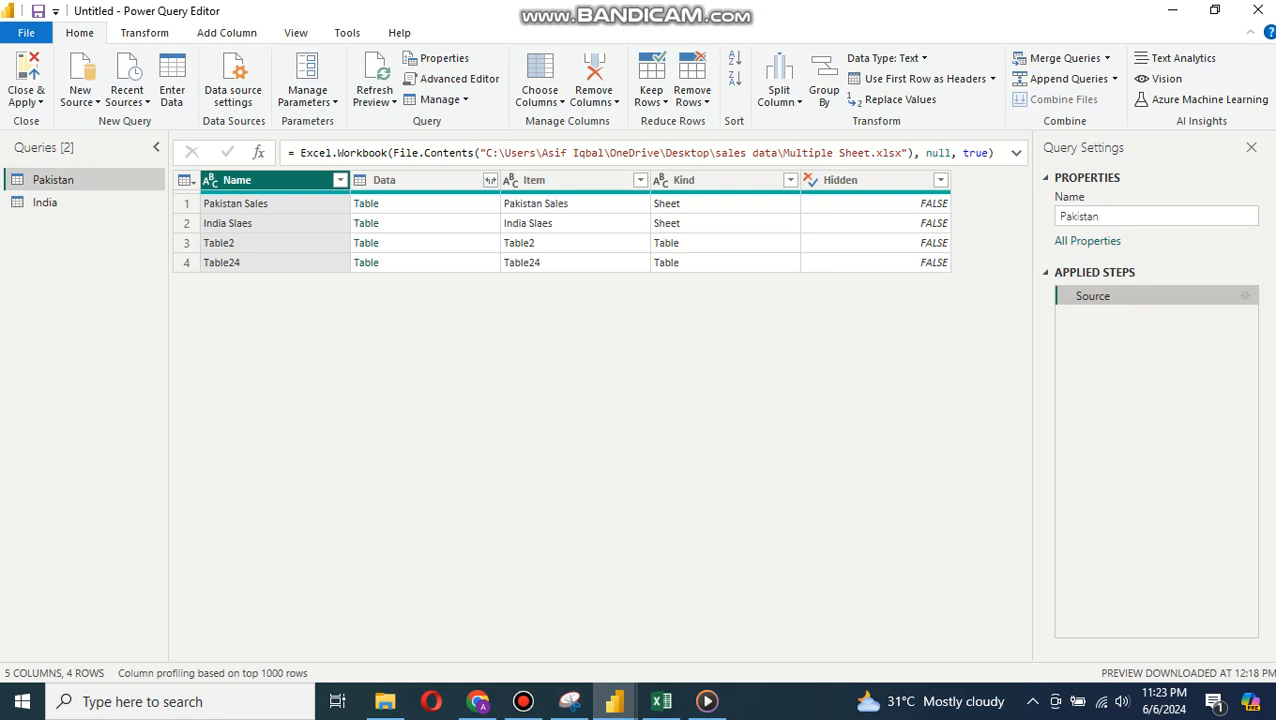
Filter the Kind column of the Pakistan query to exclude Sheet and keep only Table rows.
{"action": "left_click", "coordinate": [720, 180]}
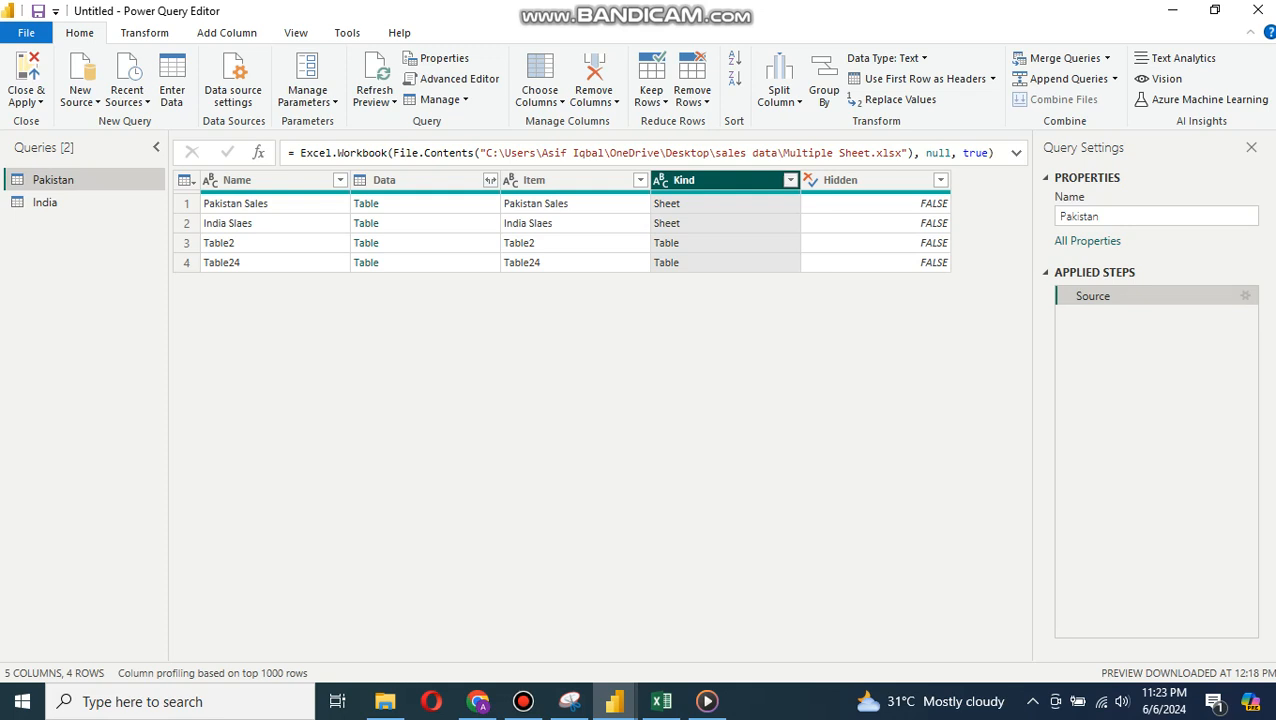
{"action": "left_click", "coordinate": [790, 180]}
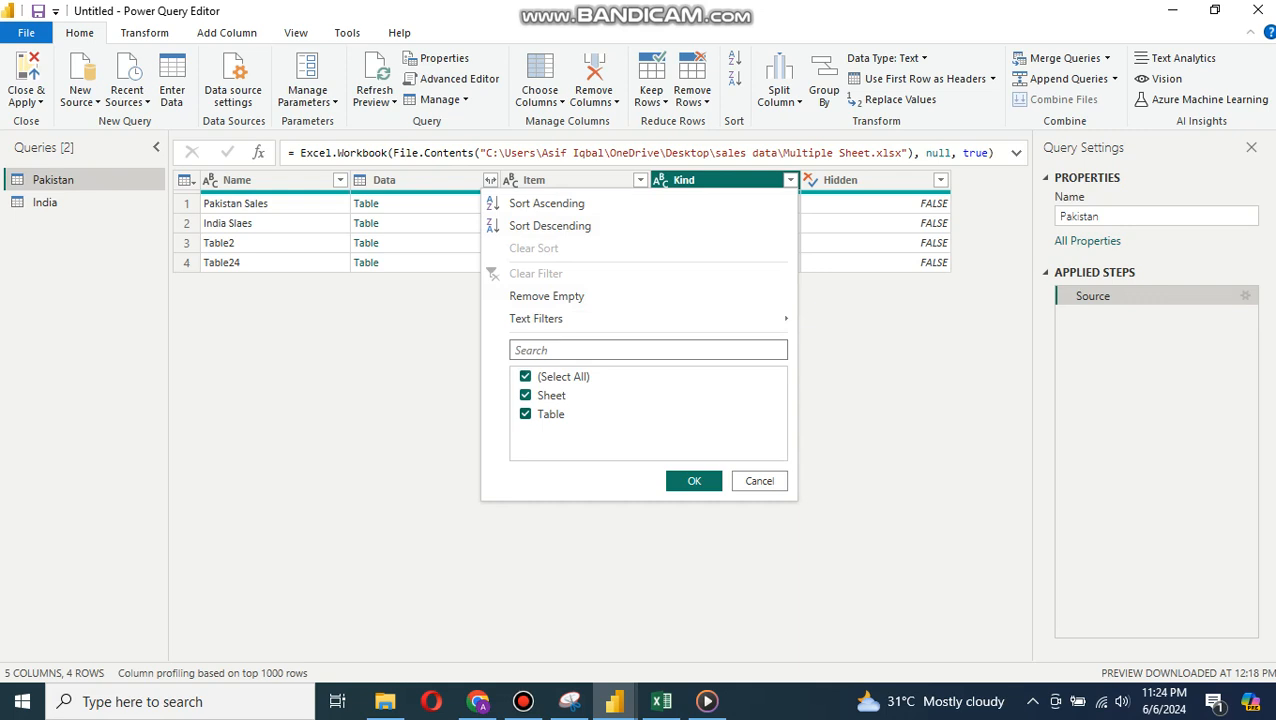
{"action": "left_click", "coordinate": [526, 395]}
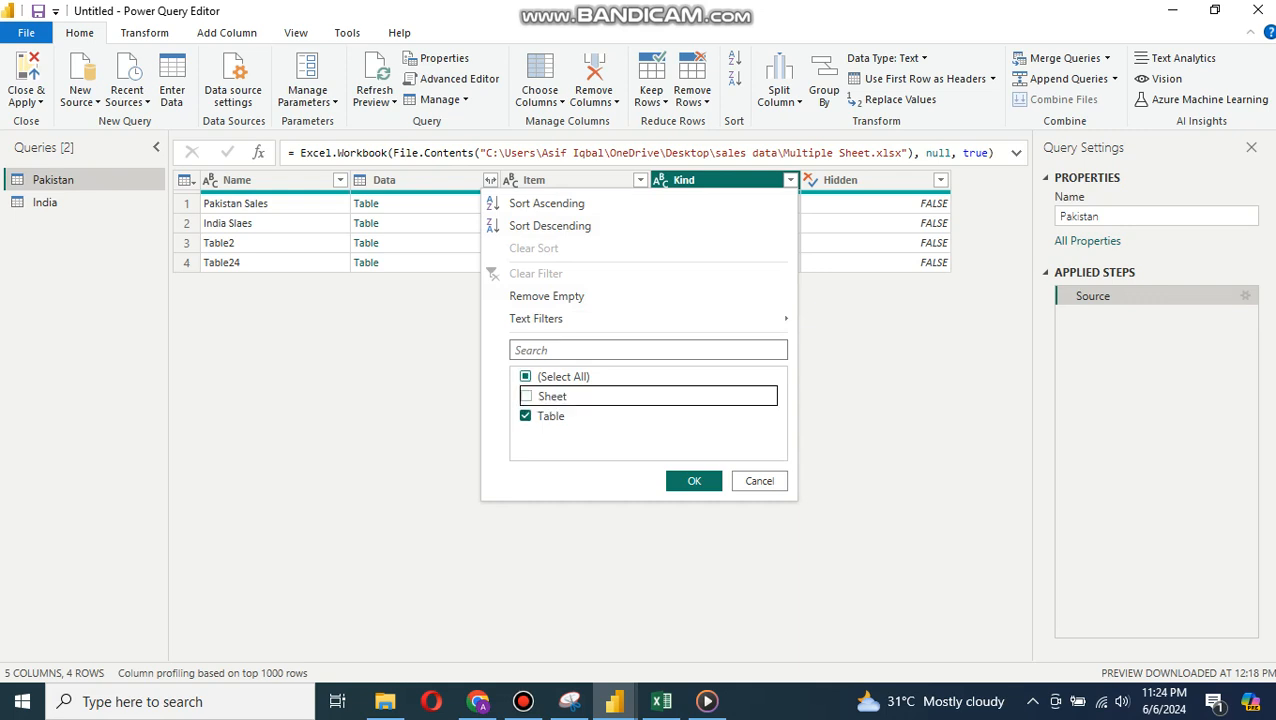
{"action": "key", "text": "Return"}
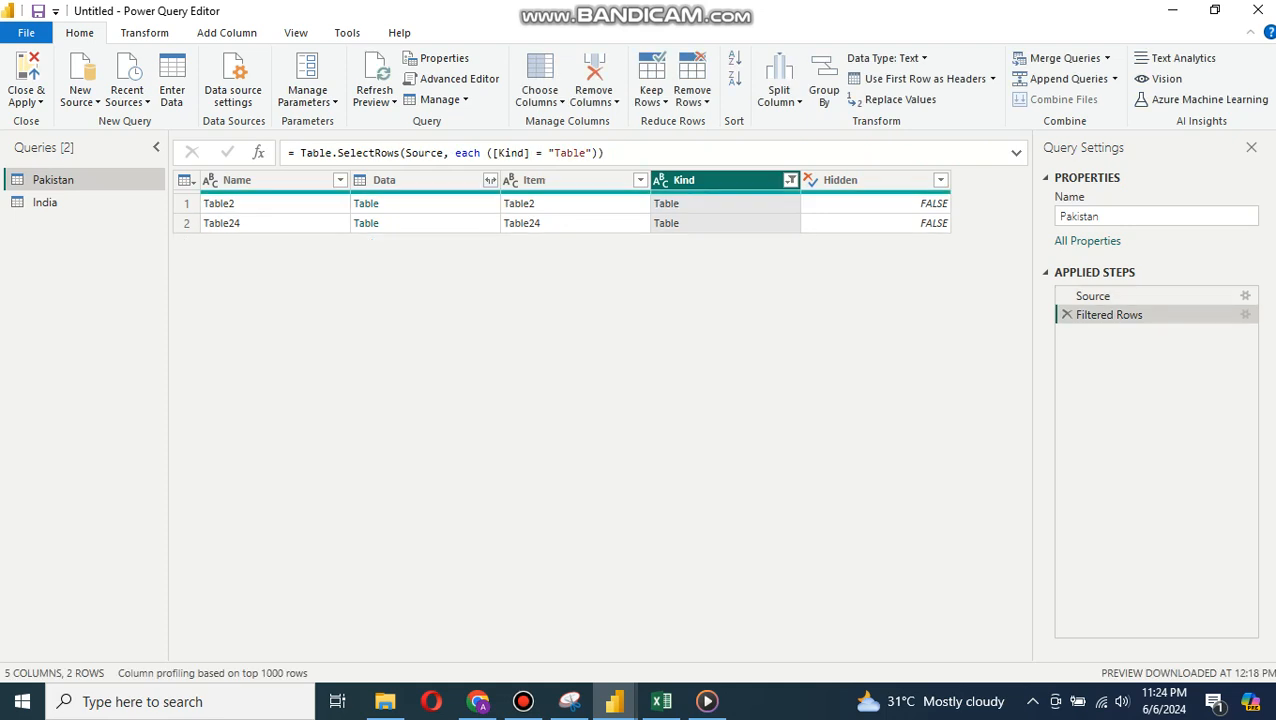
Expand the Data column into Region, Products, Date and Sales with the original name as prefix, and filter Data.Region keeping India and Pakistan.
{"action": "left_click", "coordinate": [725, 203]}
{"action": "left_click", "coordinate": [725, 223]}
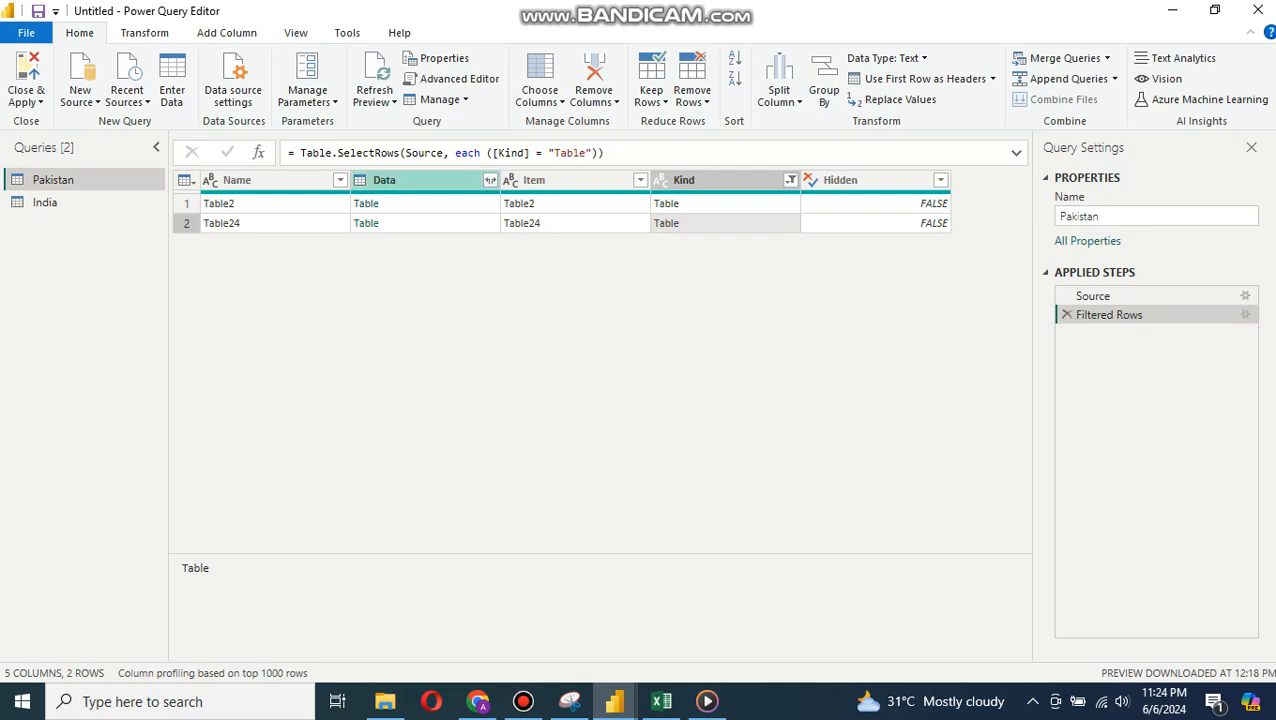
{"action": "left_click", "coordinate": [490, 180]}
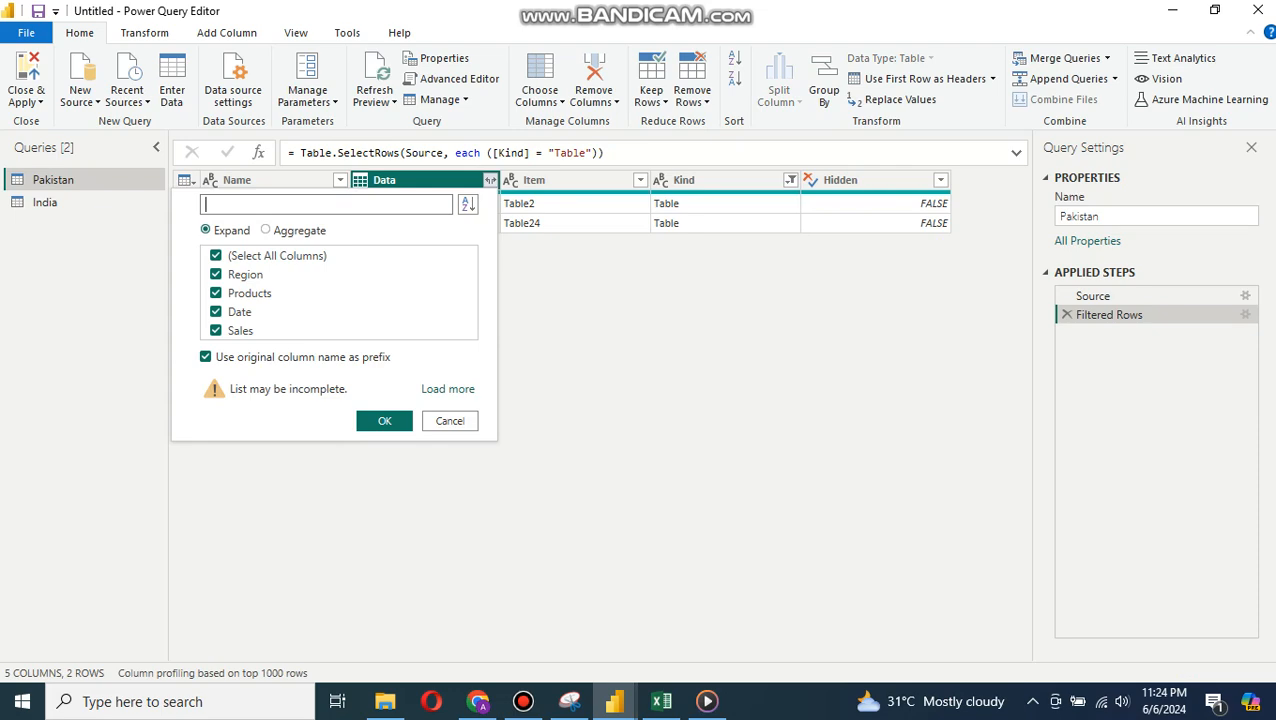
{"action": "left_click", "coordinate": [384, 420]}
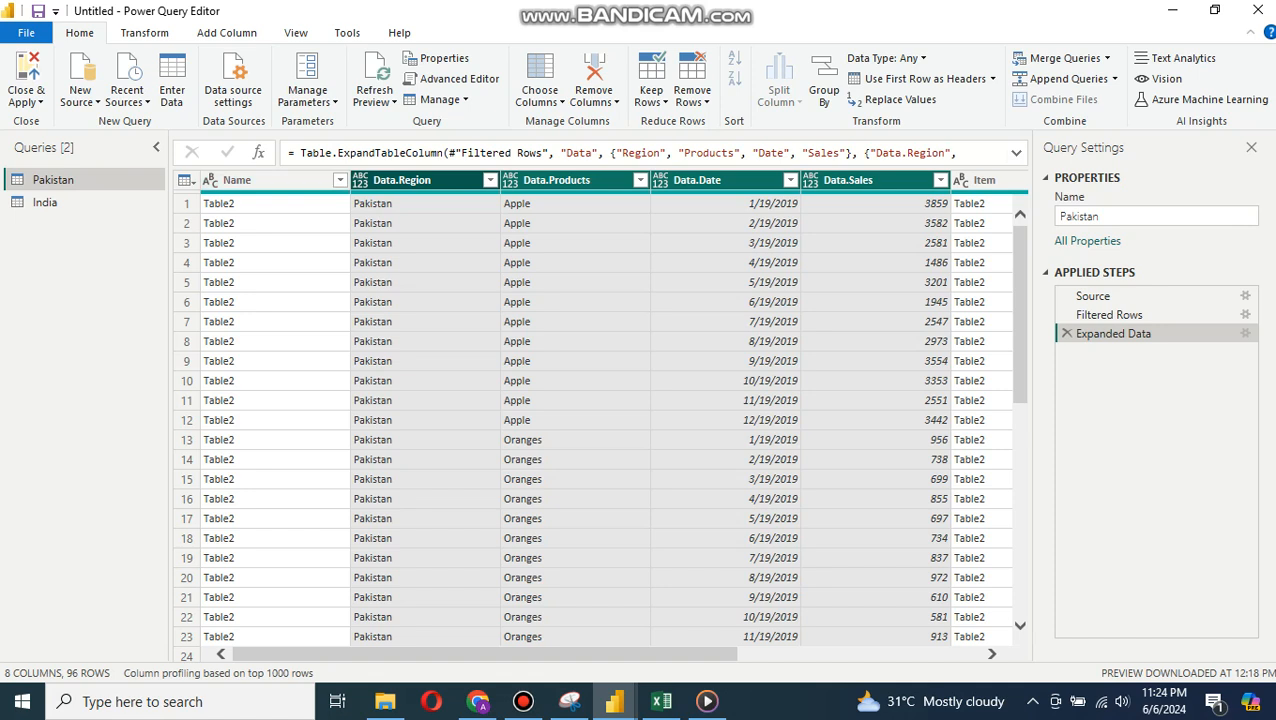
{"action": "left_click", "coordinate": [489, 180]}
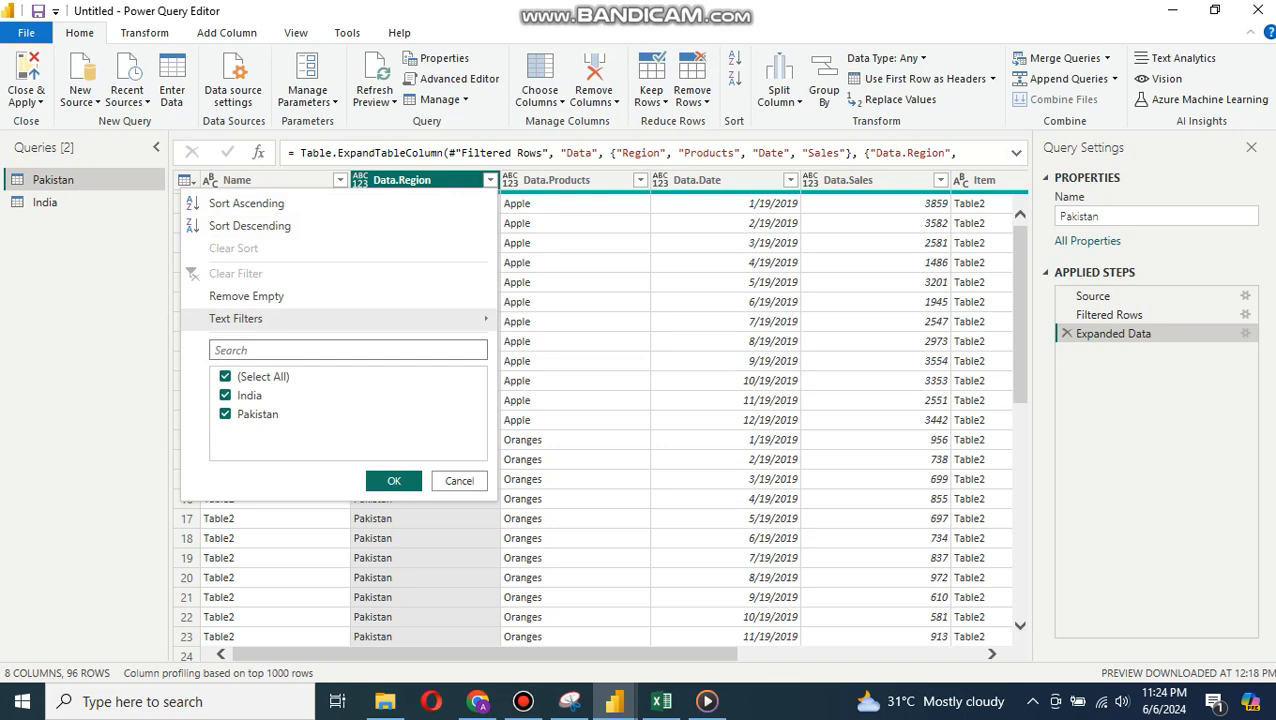
{"action": "left_click", "coordinate": [394, 480]}
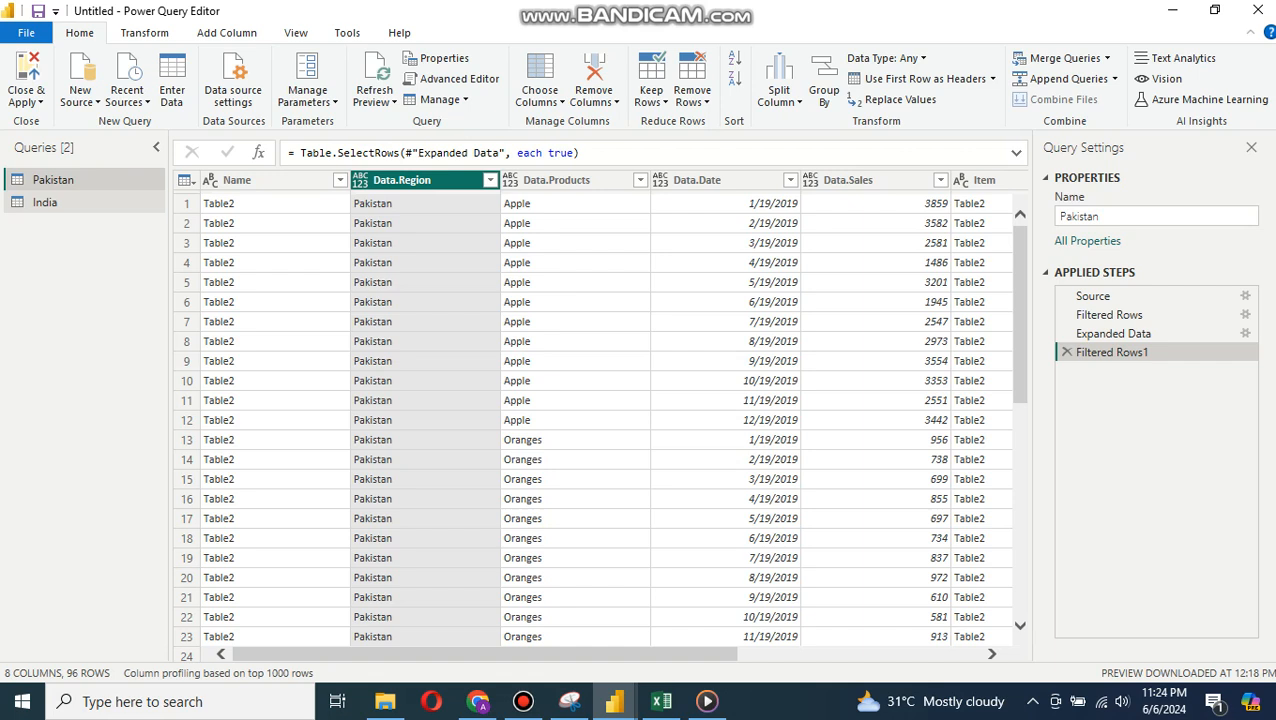
Rename the Pakistan query as Pak-India.
{"action": "double_click", "coordinate": [53, 180]}
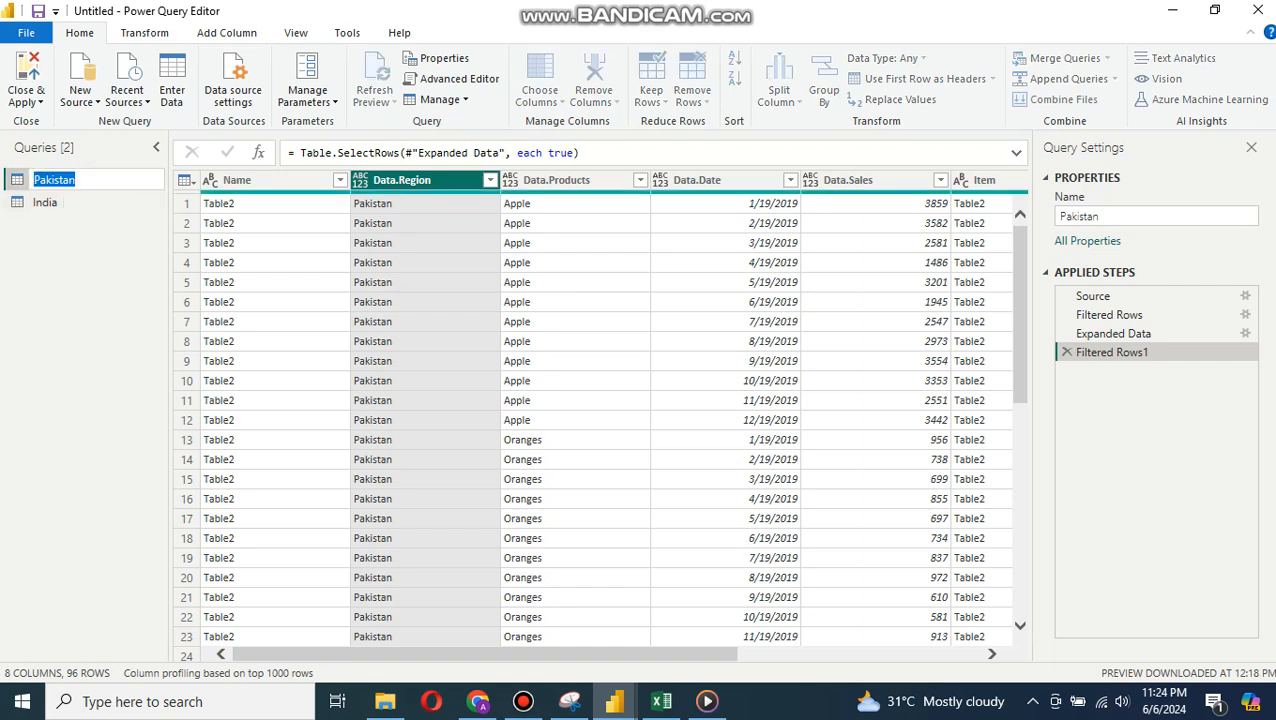
{"action": "type", "text": "Pak-India"}
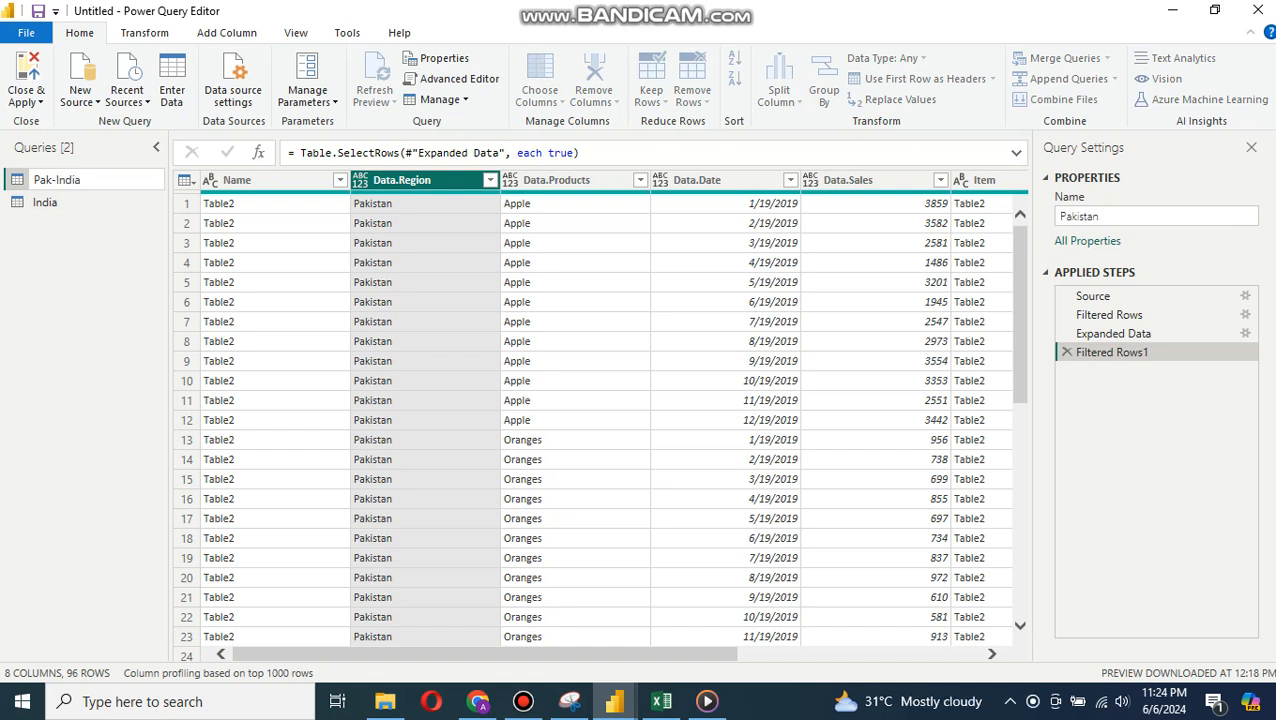
{"action": "key", "text": "Return"}
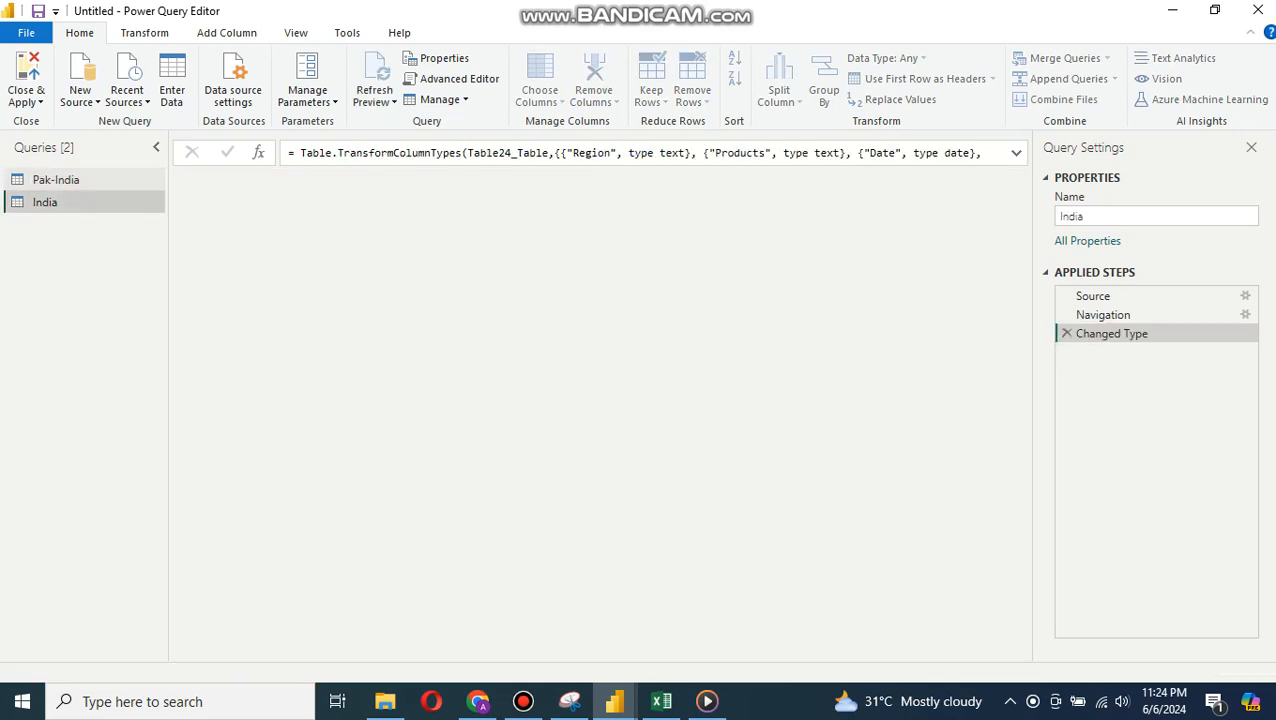
Delete the India query, and check which regions the Data.Region filter of the Pak-India query lists.
{"action": "right_click", "coordinate": [63, 206]}
{"action": "left_click", "coordinate": [114, 267]}
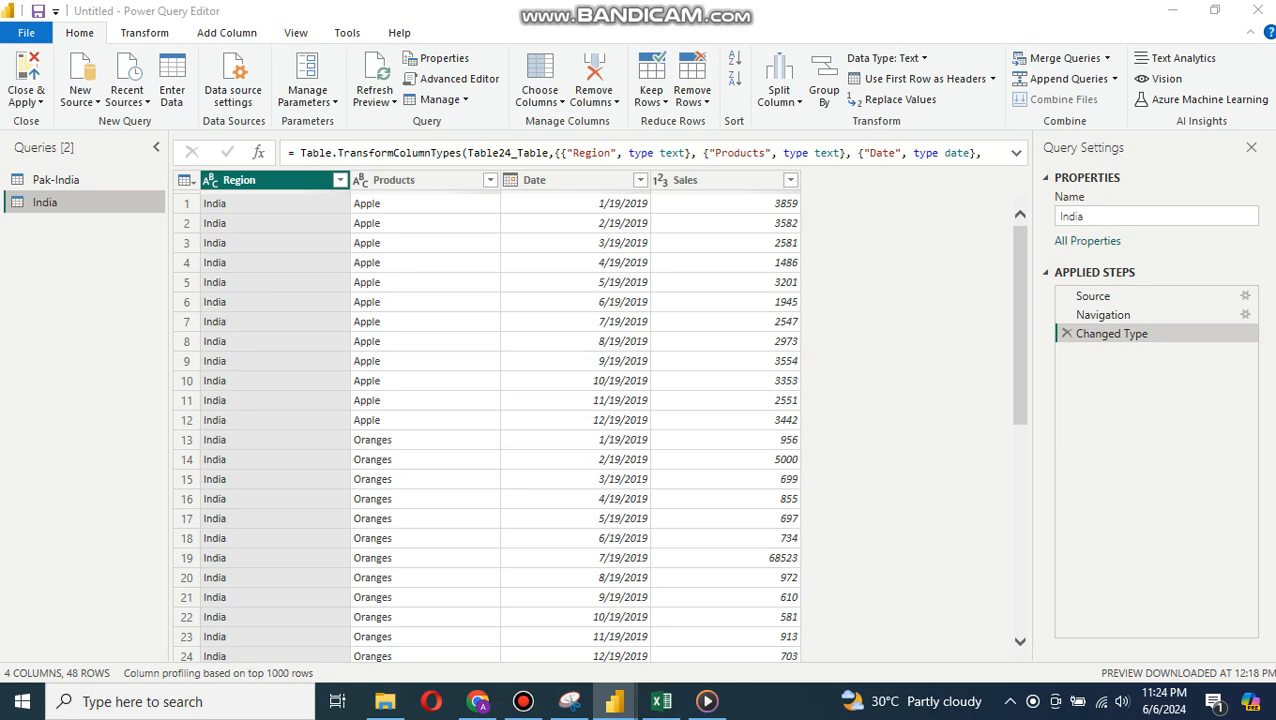
{"action": "key", "text": "Return"}
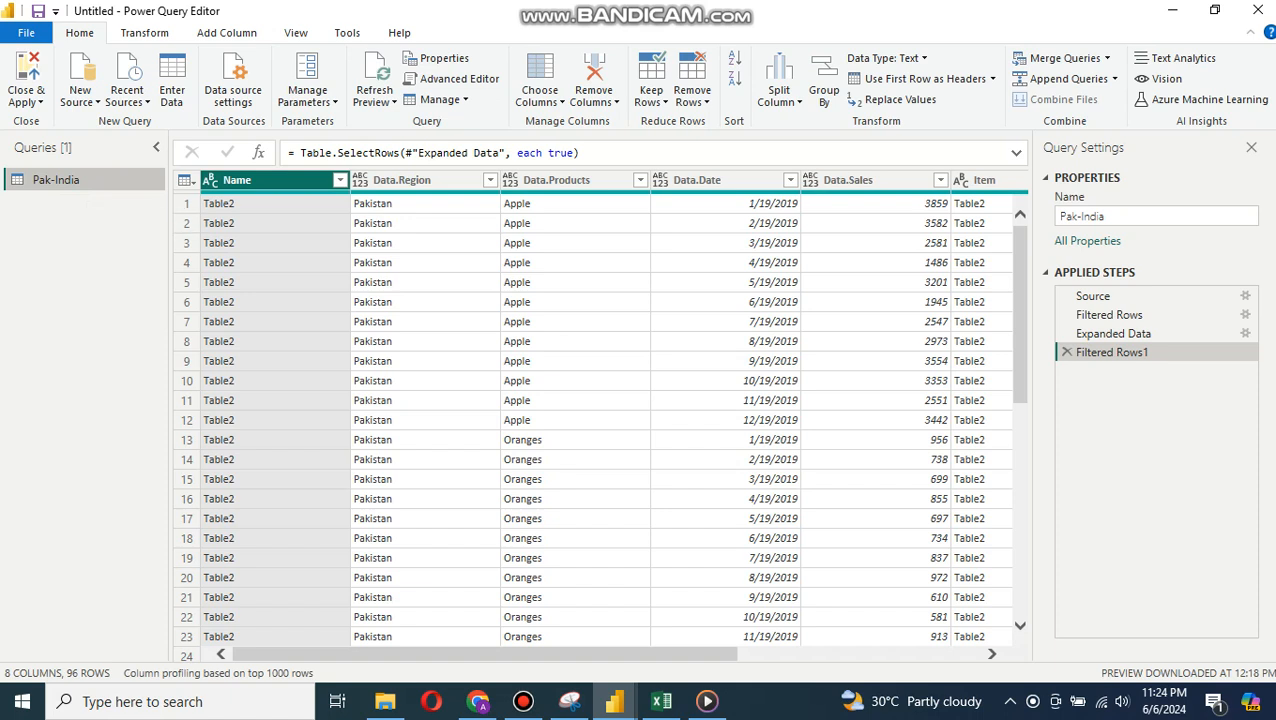
{"action": "left_click", "coordinate": [489, 180]}
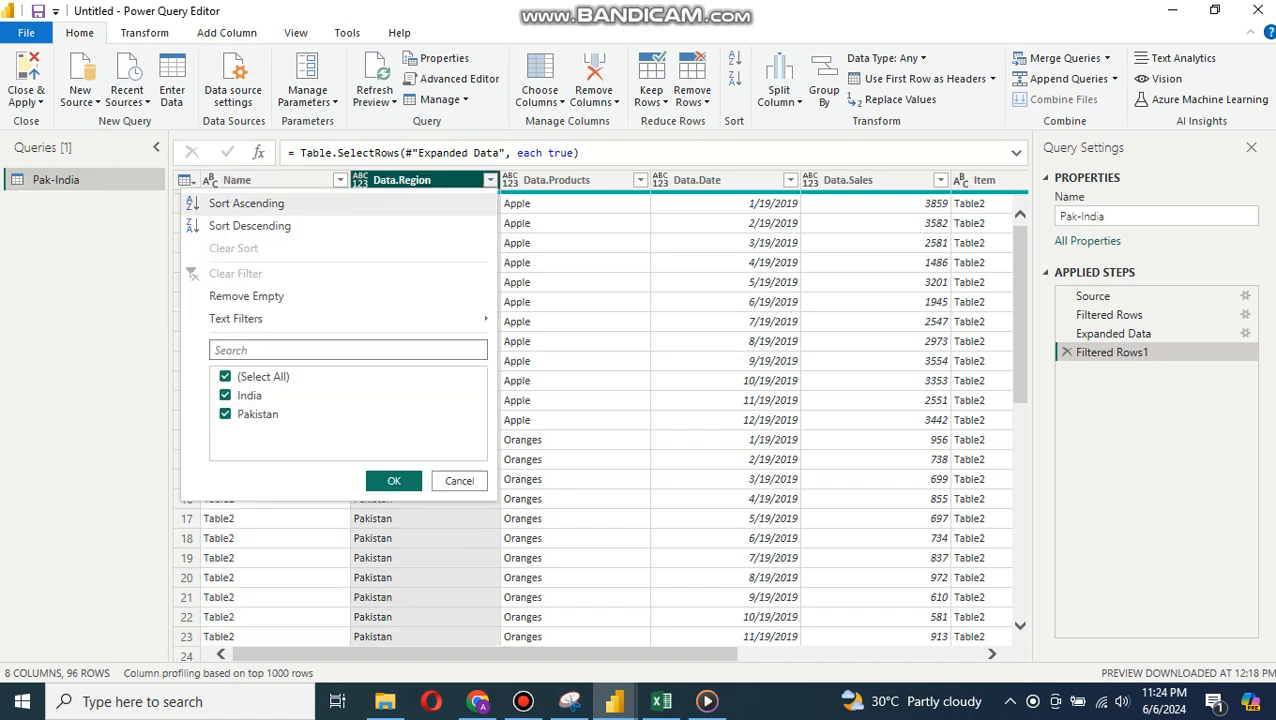
{"action": "left_click", "coordinate": [490, 180]}
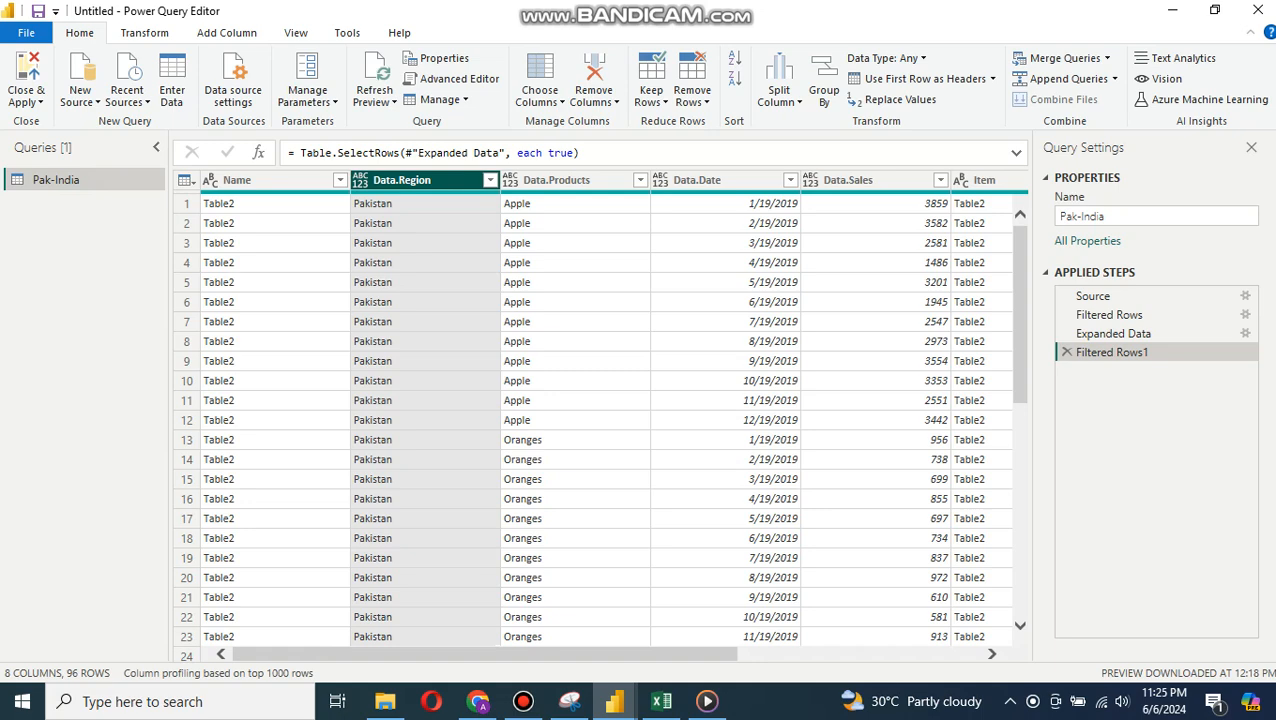
Remove the Name, Item, Kind and Hidden columns from the Pak-India query, keeping only the four Data columns.
{"action": "left_click", "coordinate": [250, 180]}
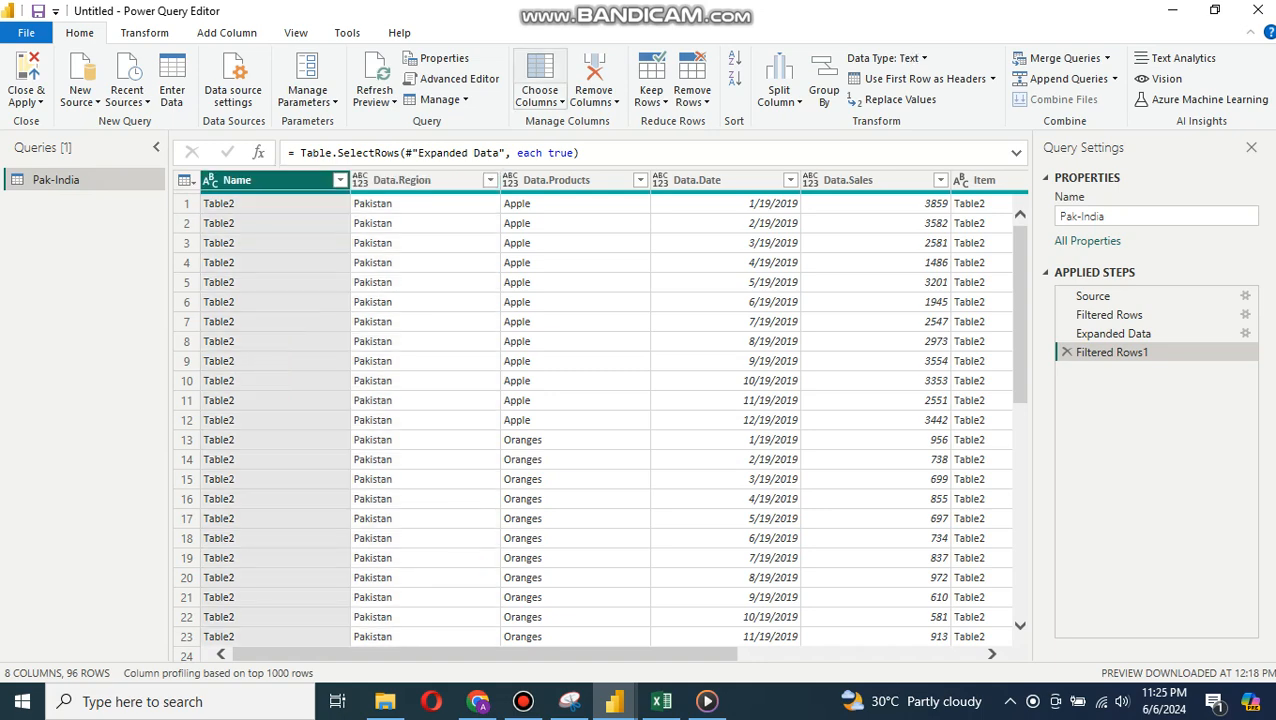
{"action": "left_click", "coordinate": [594, 75]}
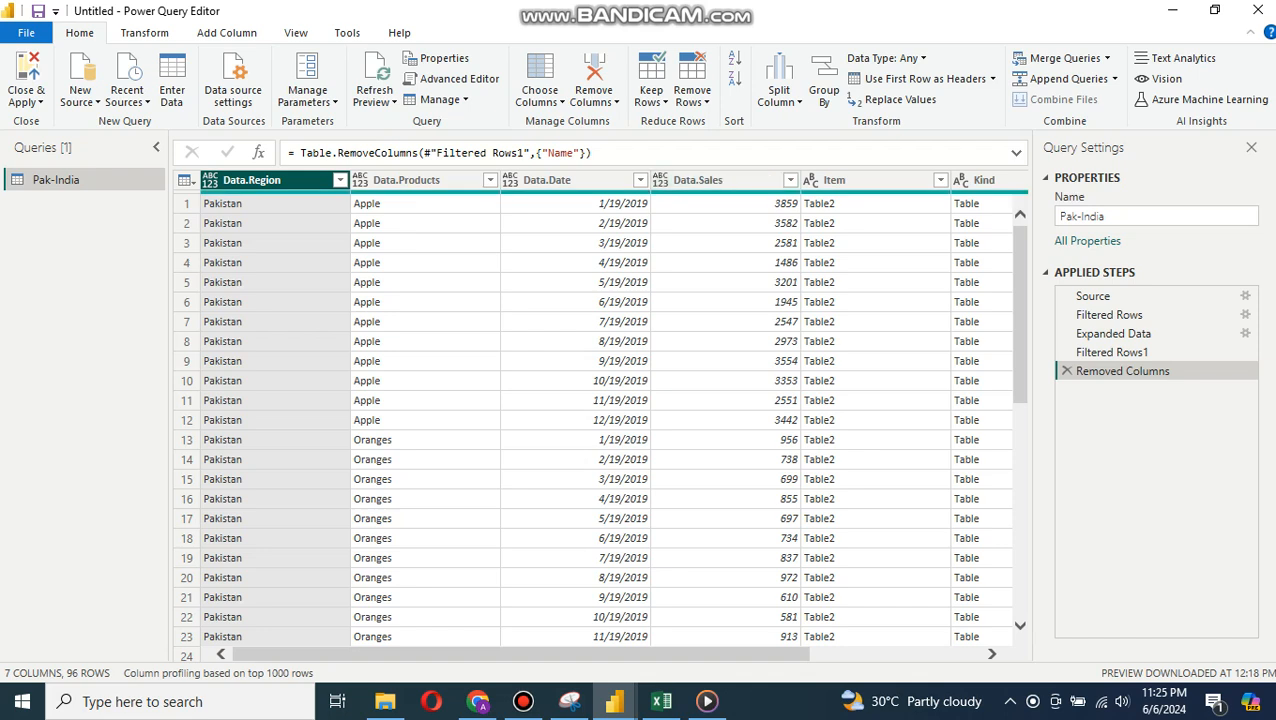
{"action": "left_click_drag", "start_coordinate": [640, 654], "coordinate": [690, 654]}
{"action": "left_click", "coordinate": [790, 181]}
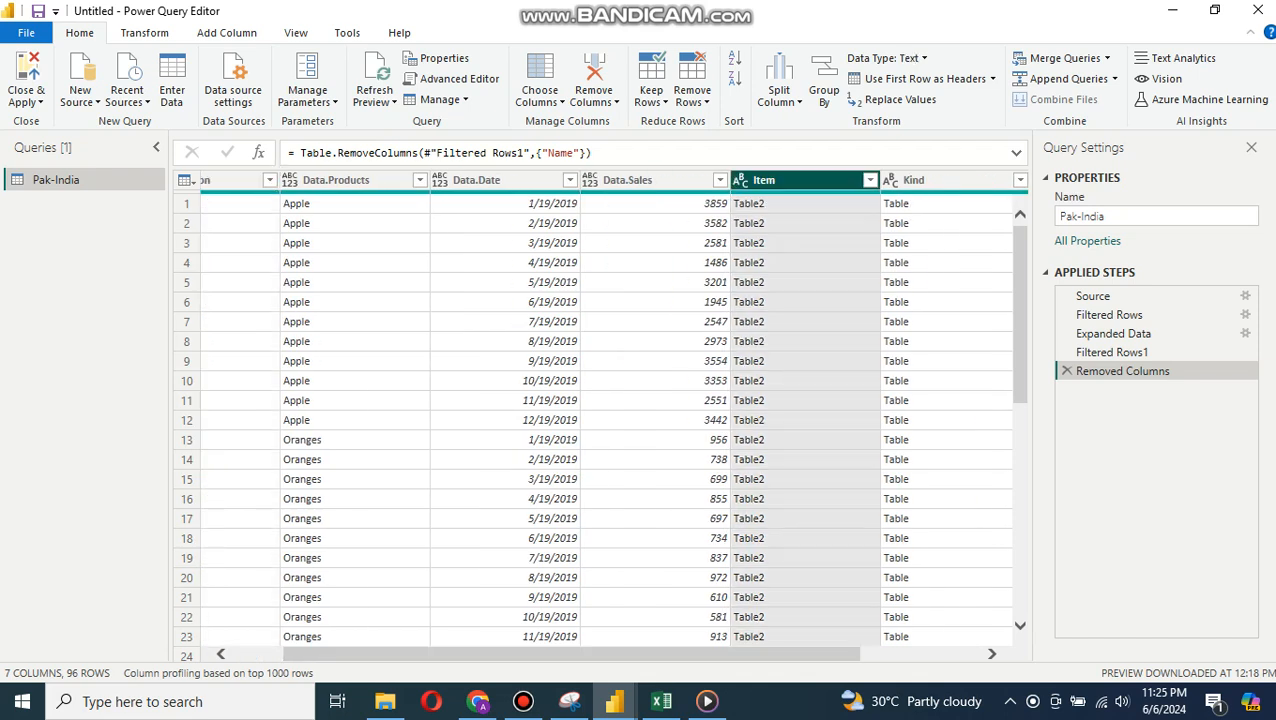
{"action": "left_click", "coordinate": [594, 70]}
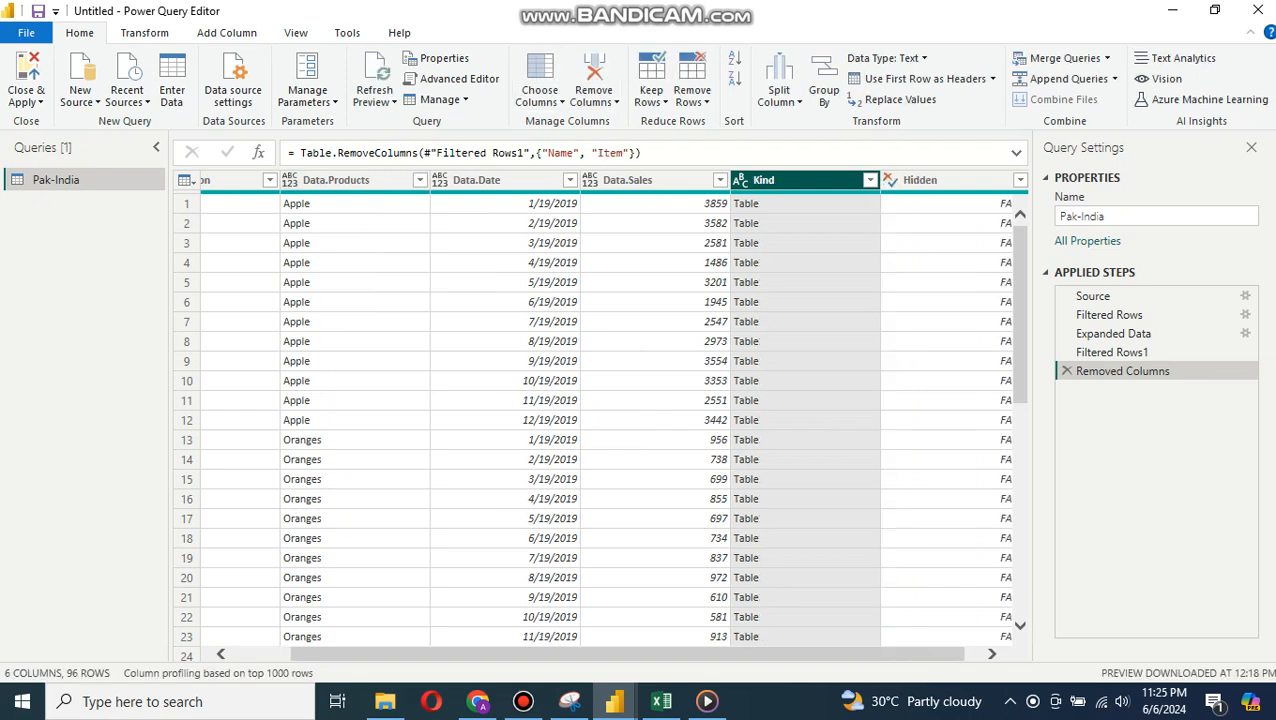
{"action": "left_click_drag", "start_coordinate": [800, 654], "coordinate": [816, 654]}
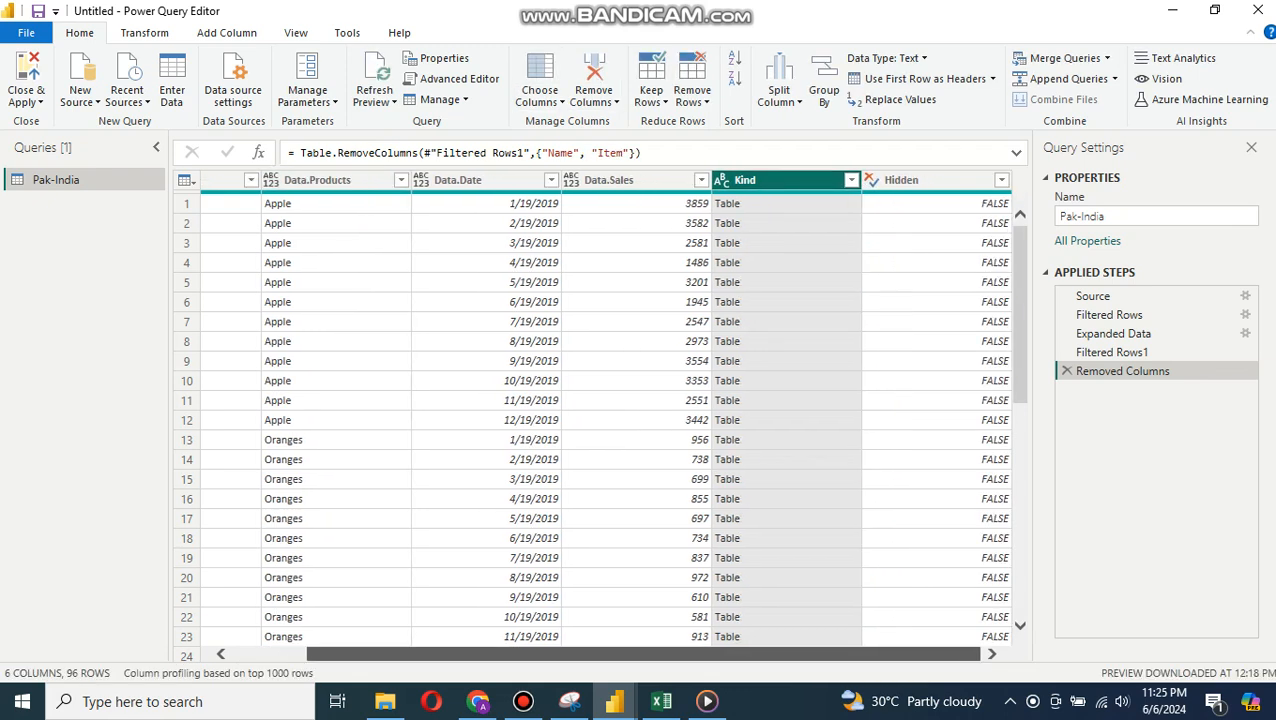
{"action": "left_click", "coordinate": [901, 180], "text": "ctrl"}
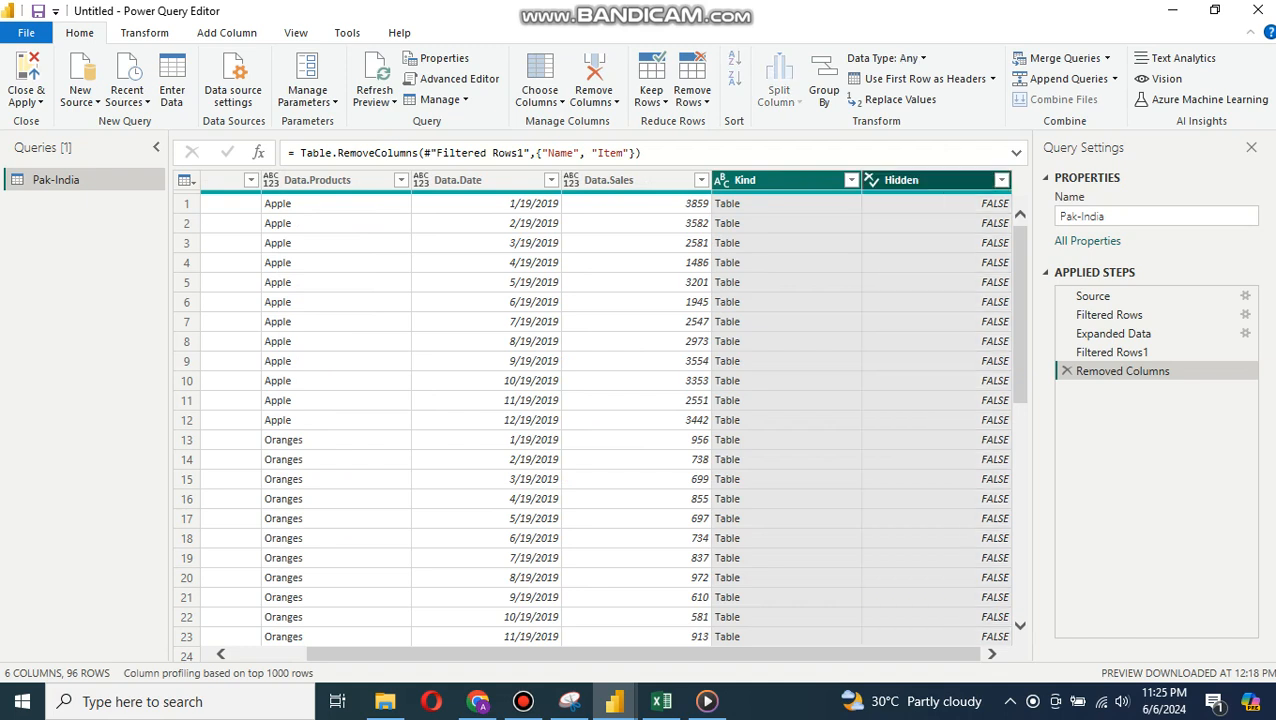
{"action": "left_click", "coordinate": [594, 70]}
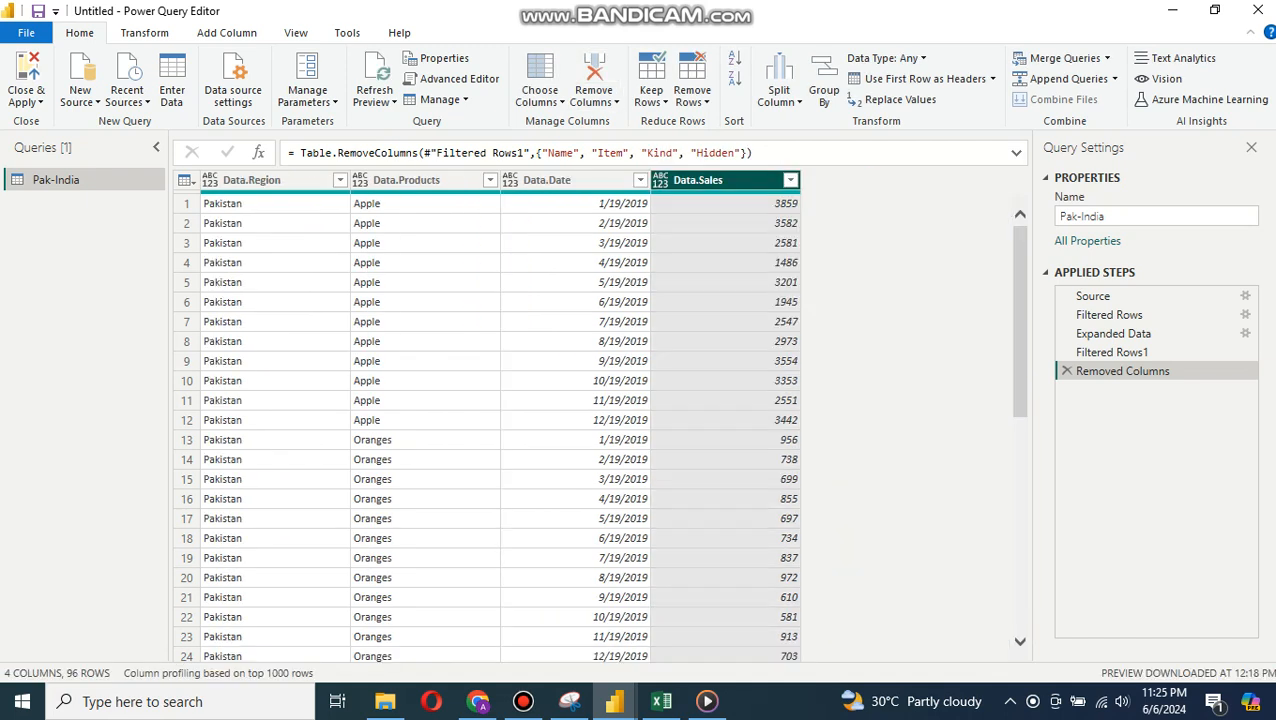
Detect the data type of the Data.Sales column automatically.
{"action": "left_click", "coordinate": [144, 32]}
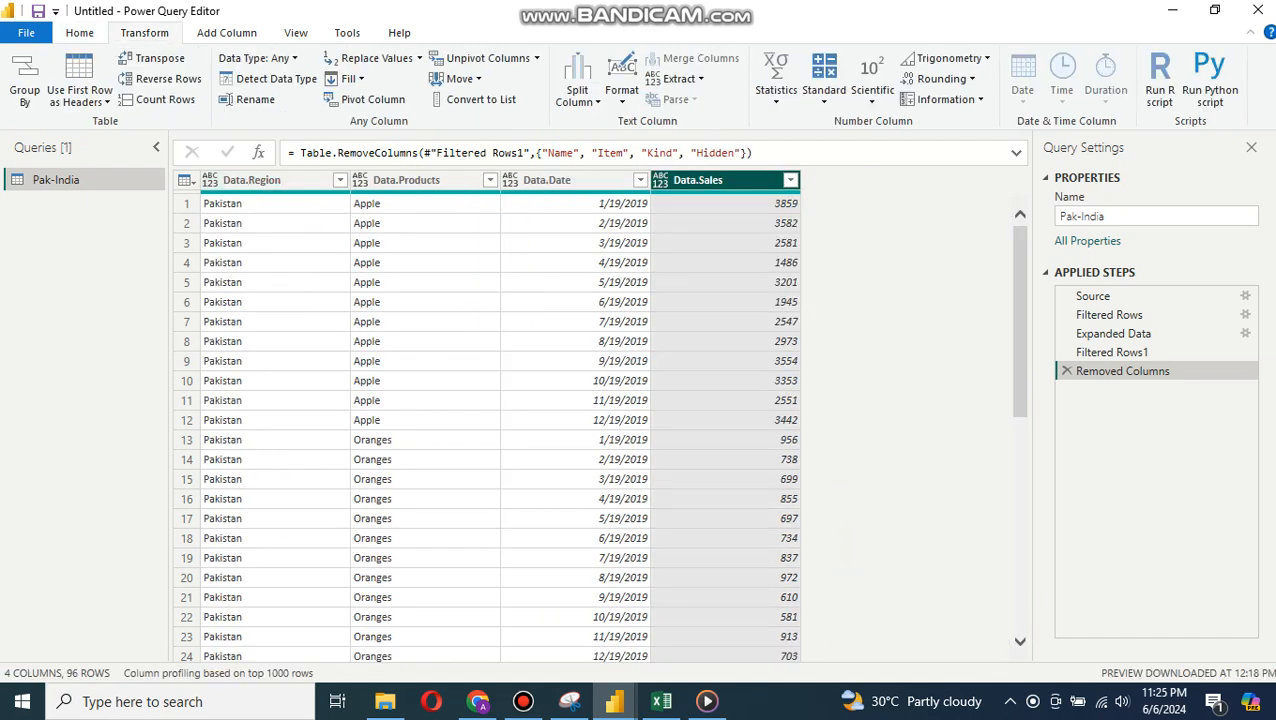
{"action": "left_click", "coordinate": [268, 78]}
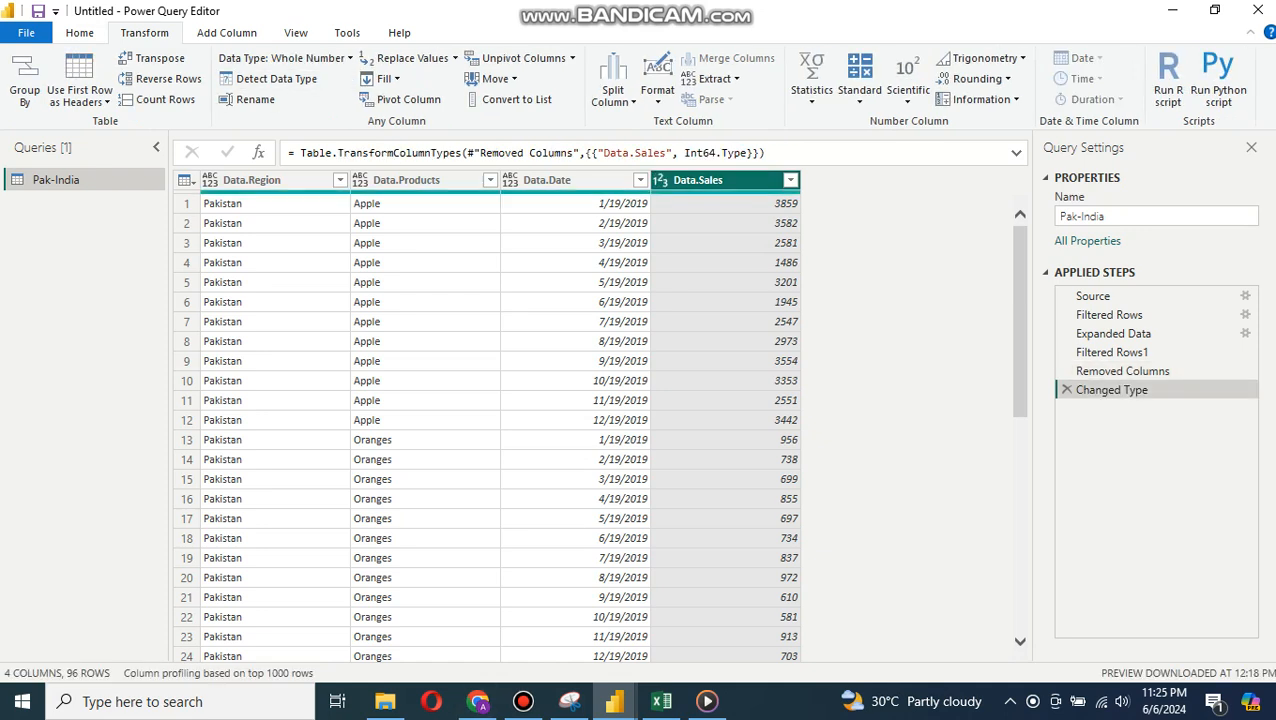
{"action": "left_click", "coordinate": [560, 181]}
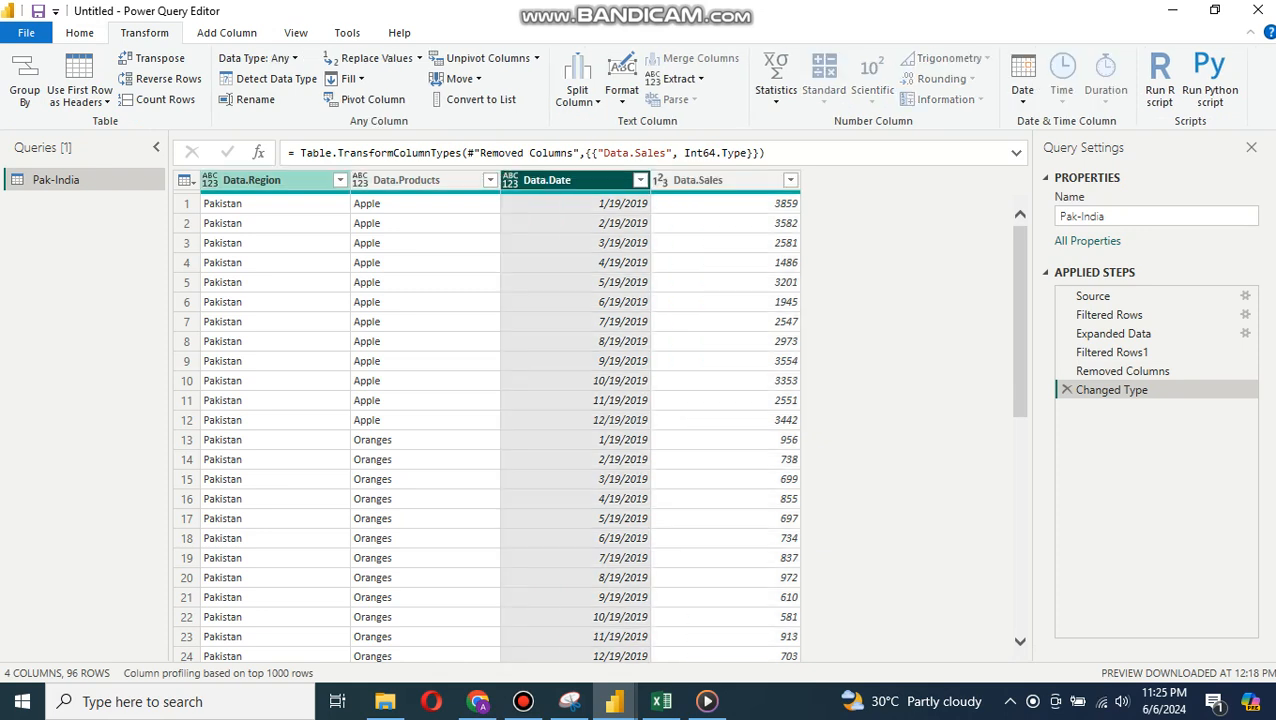
Rename the Data.Region column as Region.
{"action": "double_click", "coordinate": [252, 181]}
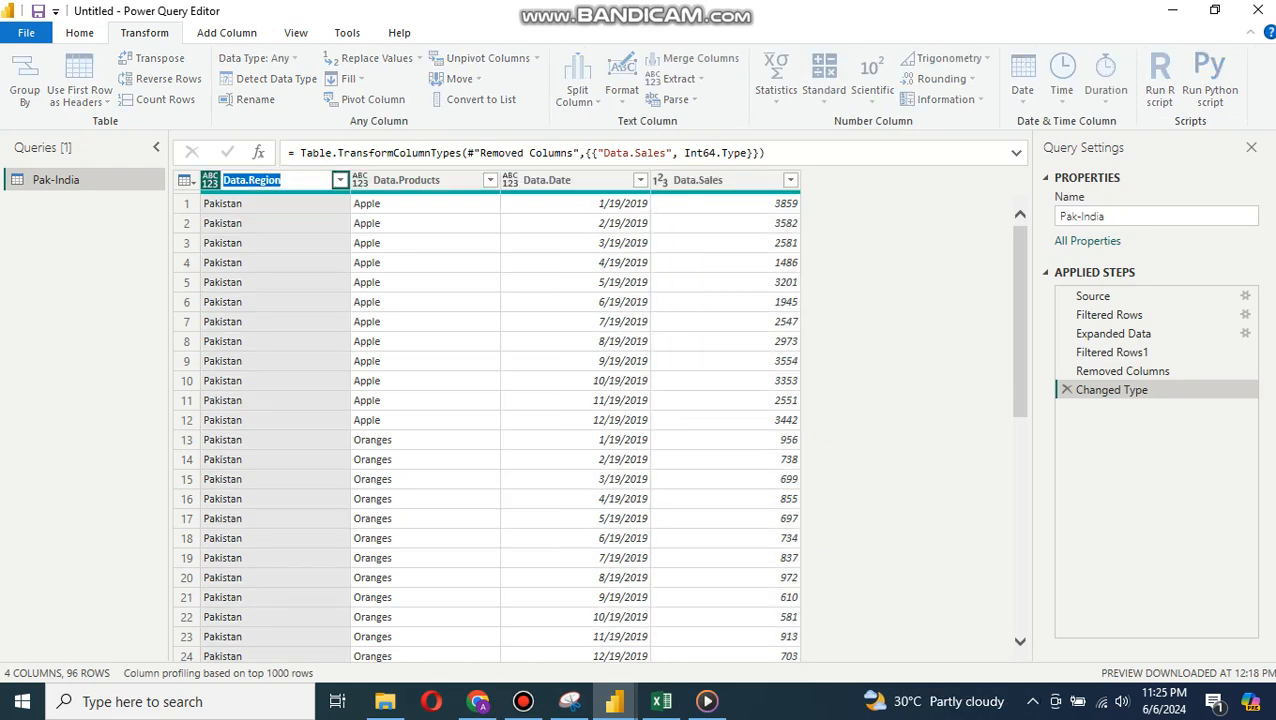
{"action": "key", "text": "Home"}
{"action": "key", "text": "Delete"}
{"action": "key", "text": "Delete"}
{"action": "key", "text": "Delete"}
{"action": "key", "text": "Delete"}
{"action": "key", "text": "Delete"}
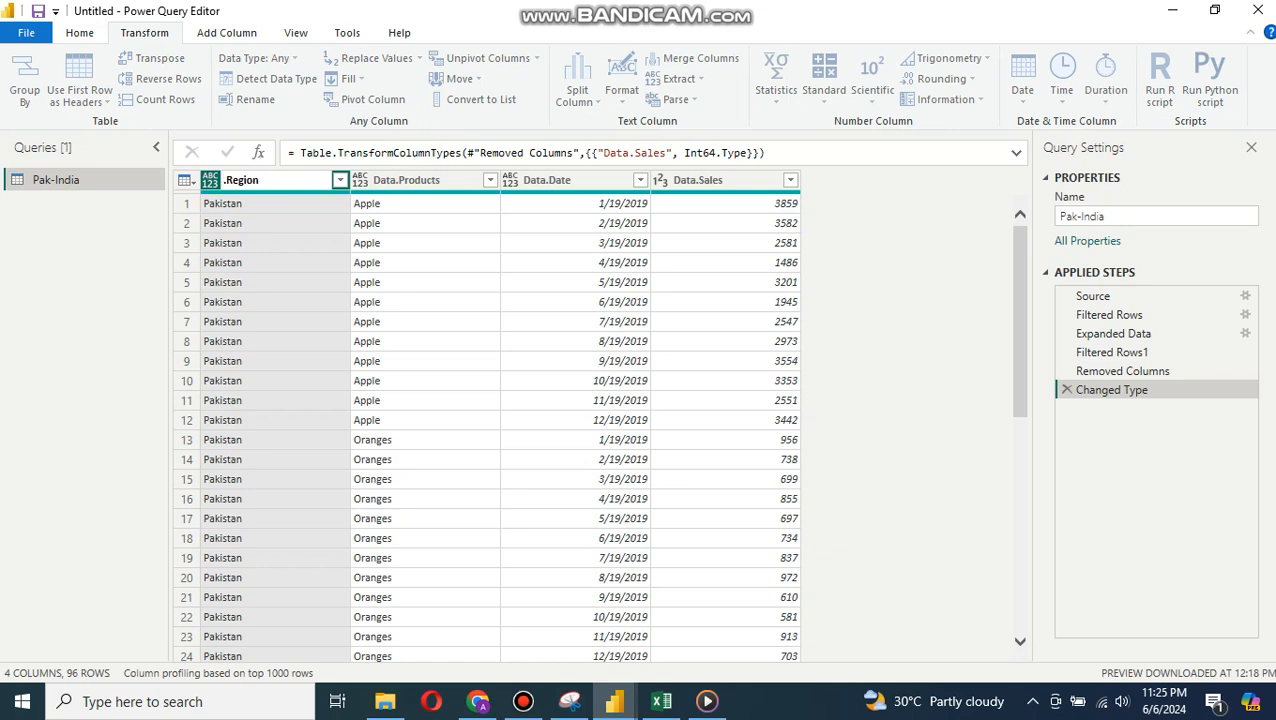
{"action": "key", "text": "Return"}
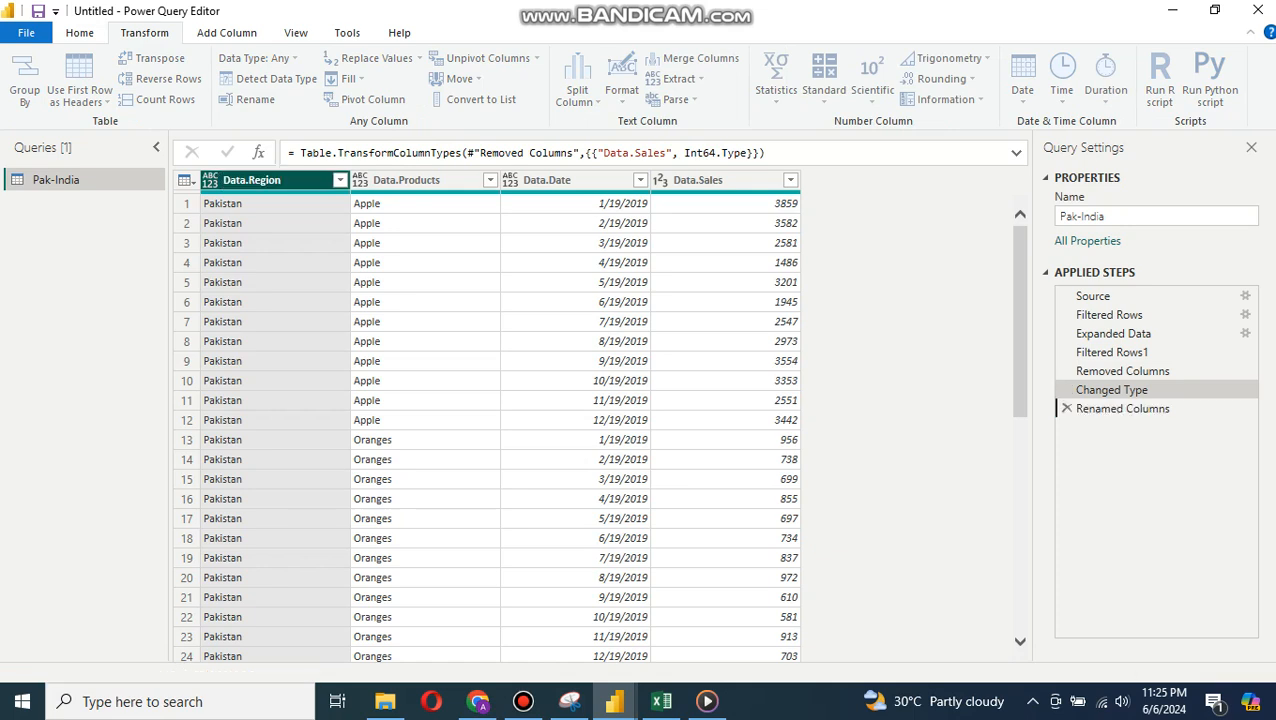
Rename the Data.Products column as Products.
{"action": "double_click", "coordinate": [407, 181]}
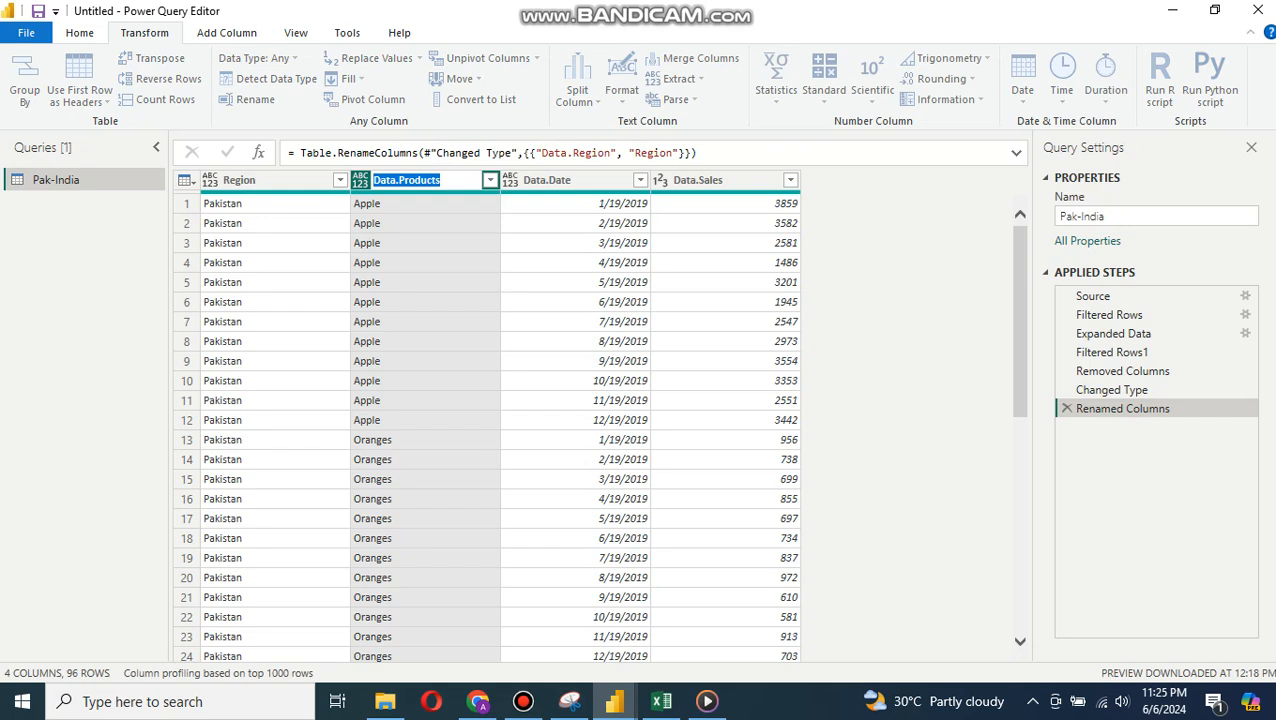
{"action": "key", "text": "Home"}
{"action": "key", "text": "Delete"}
{"action": "key", "text": "Delete"}
{"action": "key", "text": "Delete"}
{"action": "key", "text": "Delete"}
{"action": "key", "text": "Delete"}
{"action": "key", "text": "Tab"}
Rename the Data.Date column as Date.
{"action": "key", "text": "Home"}
{"action": "key", "text": "Delete"}
{"action": "key", "text": "Delete"}
{"action": "key", "text": "Delete"}
{"action": "key", "text": "Delete"}
{"action": "key", "text": "Delete"}
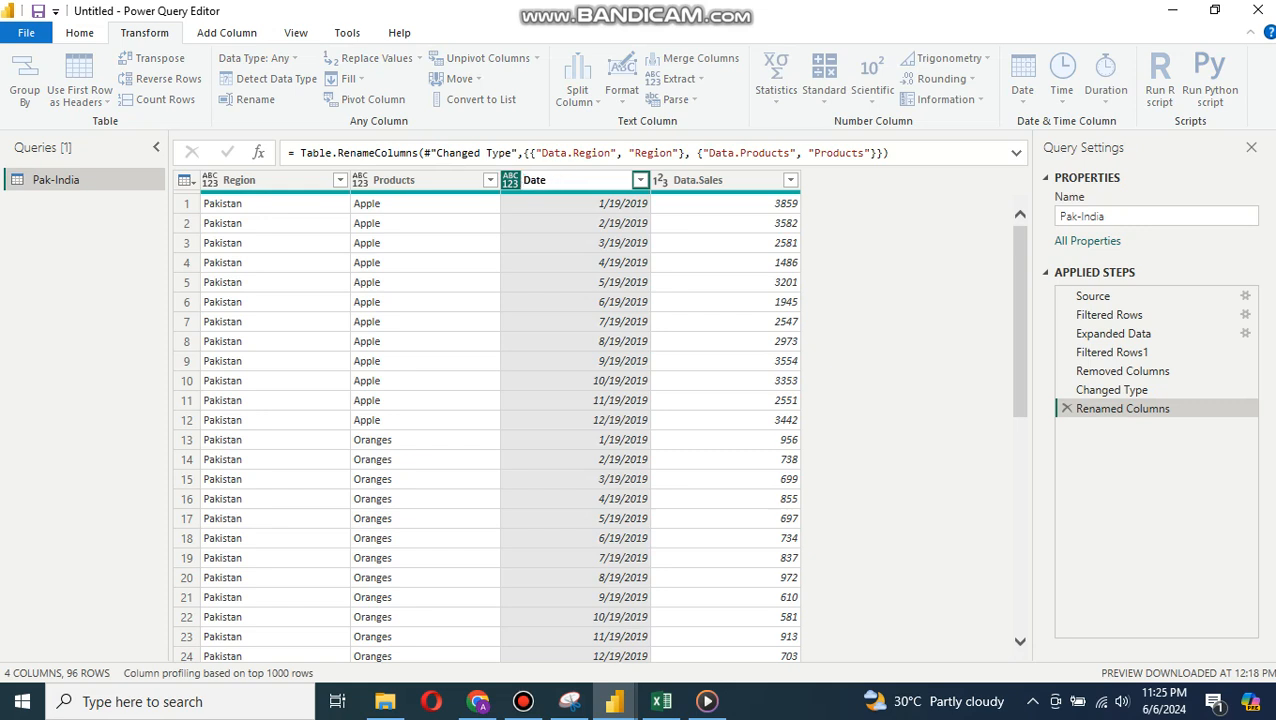
{"action": "key", "text": "Tab"}
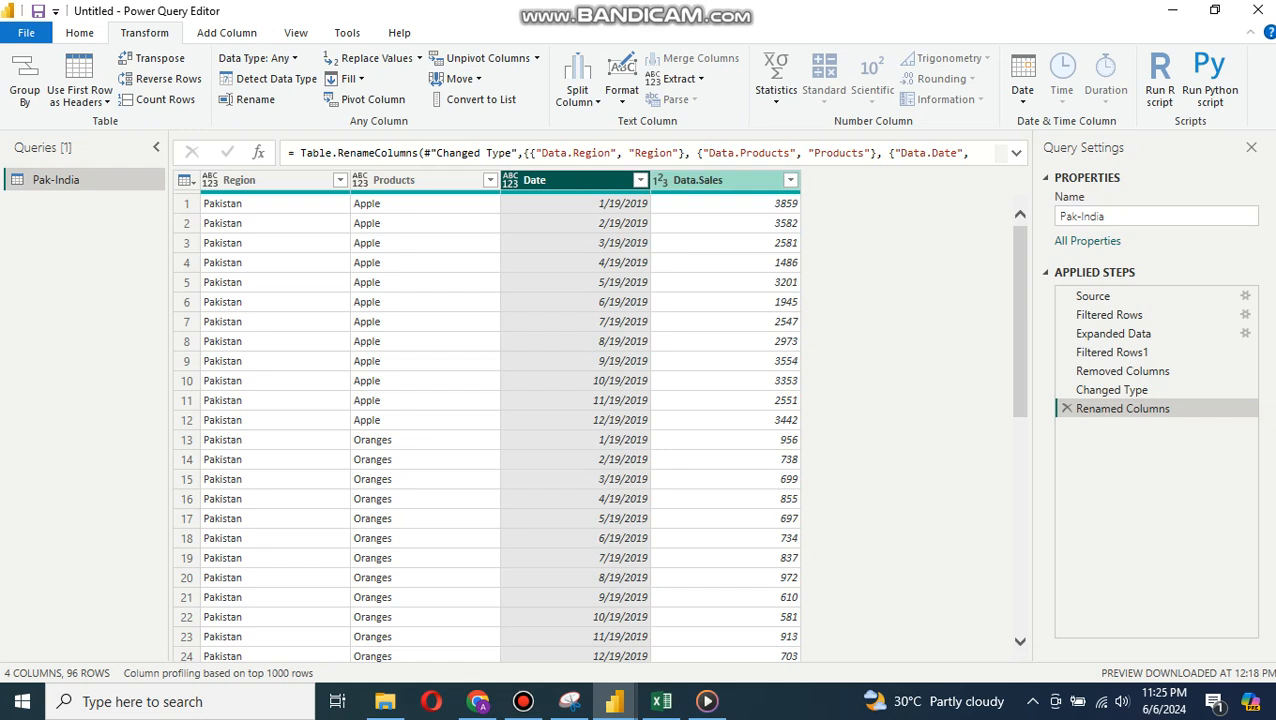
Rename the Data.Sales column as Sales and detect its data type again.
{"action": "key", "text": "Home"}
{"action": "key", "text": "Delete"}
{"action": "key", "text": "Delete"}
{"action": "key", "text": "Delete"}
{"action": "key", "text": "Delete"}
{"action": "key", "text": "Delete"}
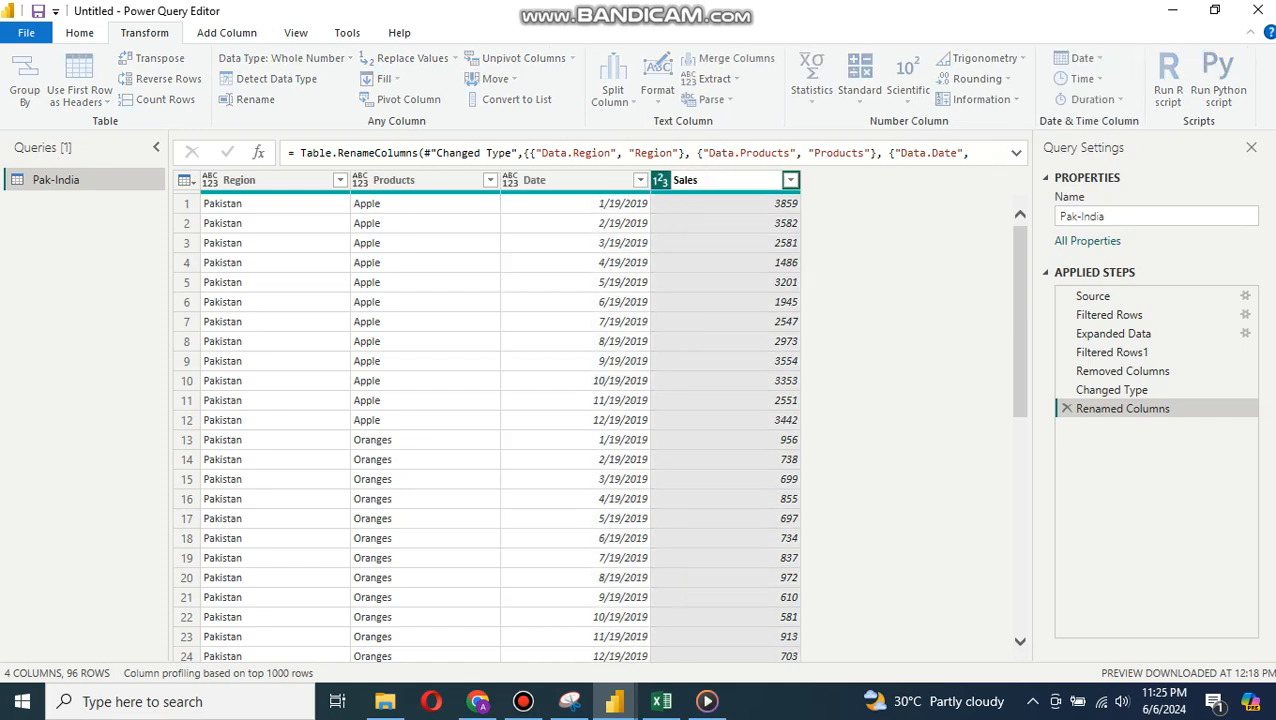
{"action": "key", "text": "Return"}
{"action": "left_click", "coordinate": [268, 78]}
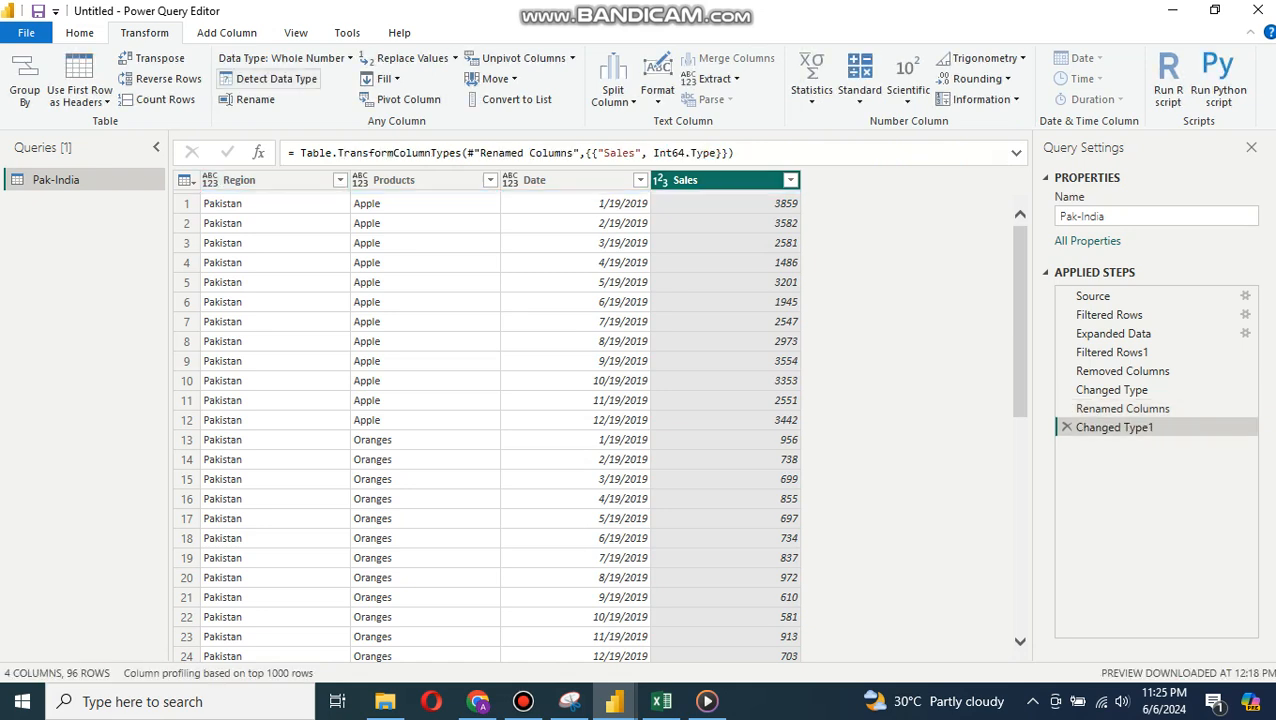
Change the data type of the Region column to Text.
{"action": "left_click", "coordinate": [262, 180]}
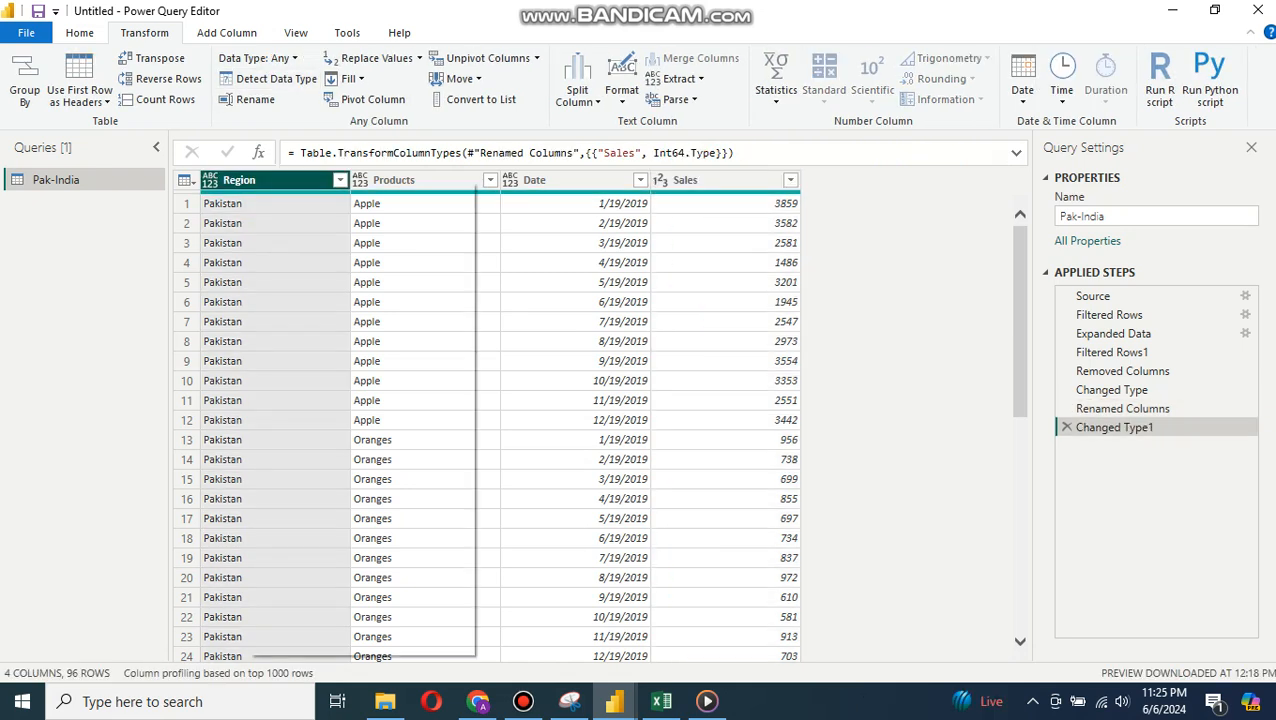
{"action": "right_click", "coordinate": [247, 180]}
{"action": "mouse_move", "coordinate": [320, 352]}
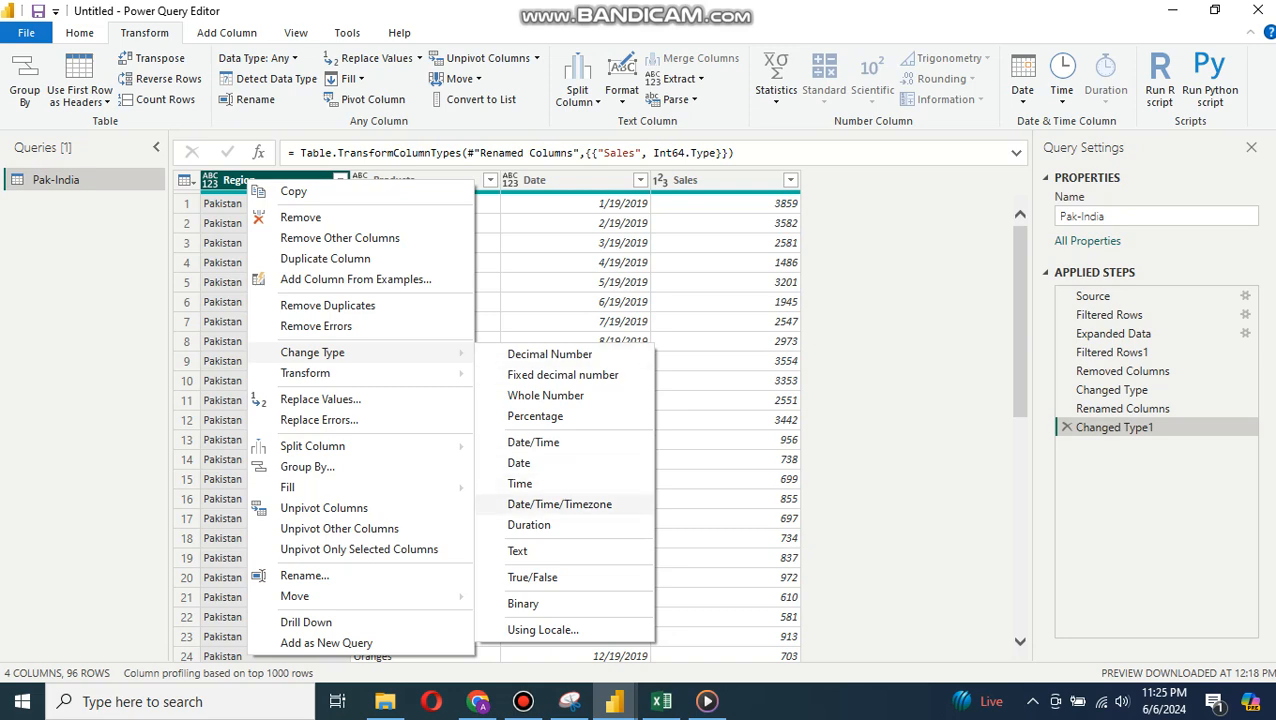
{"action": "left_click", "coordinate": [518, 551]}
Change the data type of the Products column to Text.
{"action": "left_click", "coordinate": [410, 180]}
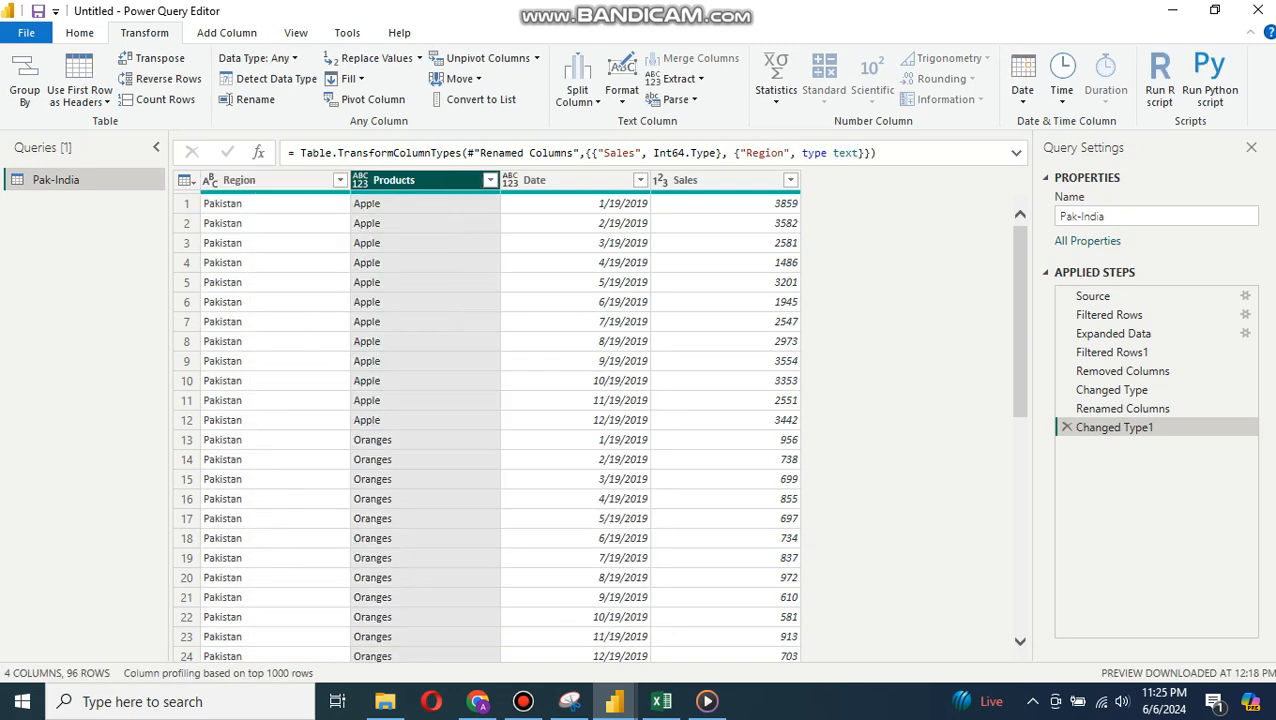
{"action": "right_click", "coordinate": [400, 181]}
{"action": "mouse_move", "coordinate": [470, 350]}
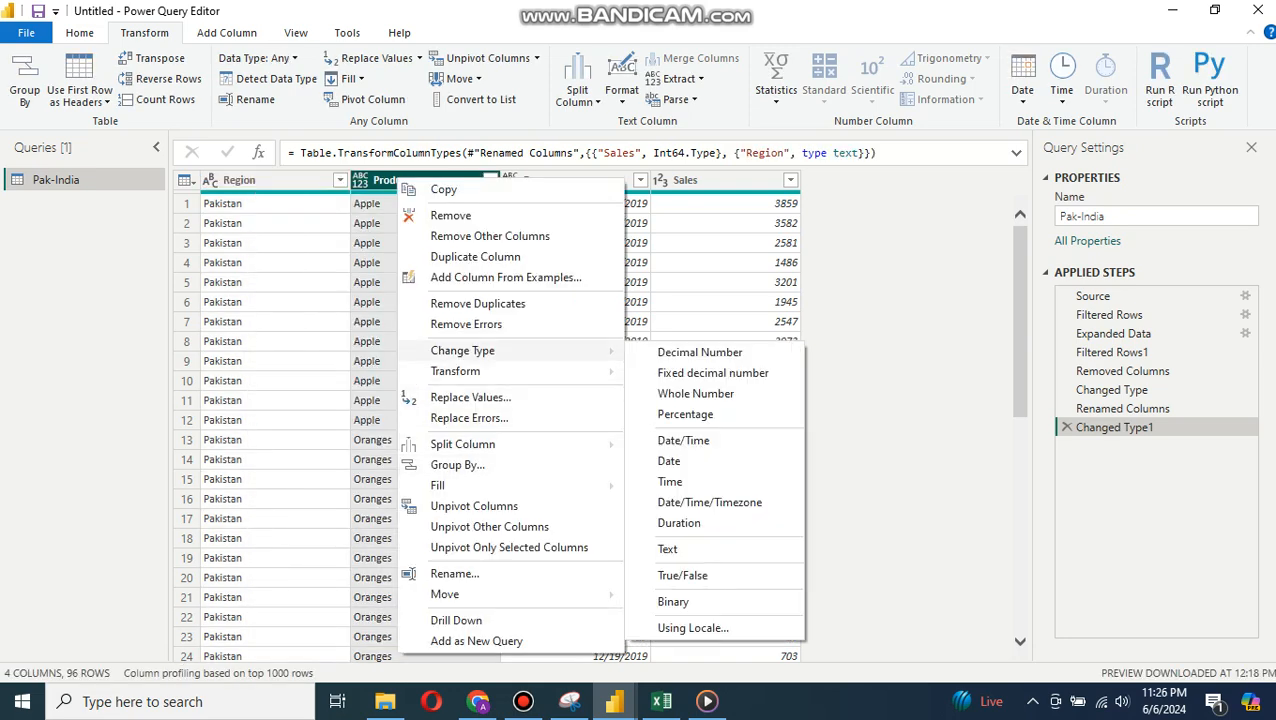
{"action": "left_click", "coordinate": [677, 549]}
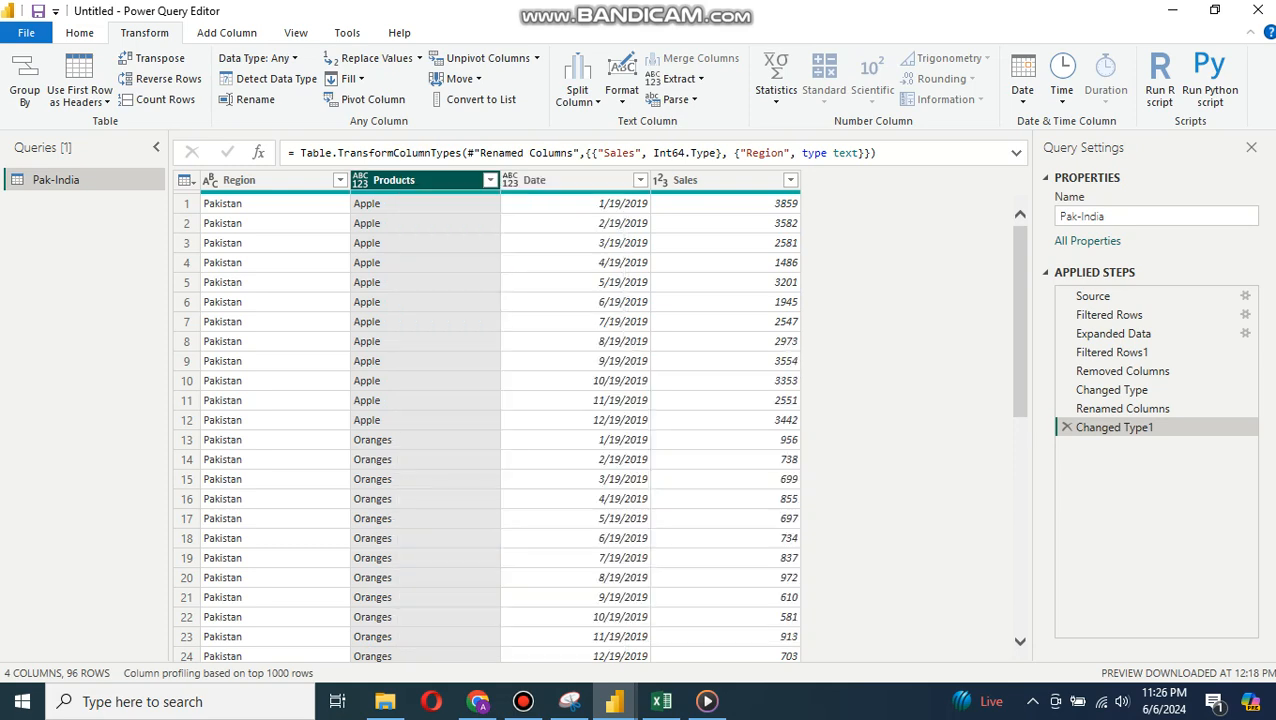
{"action": "right_click", "coordinate": [410, 181]}
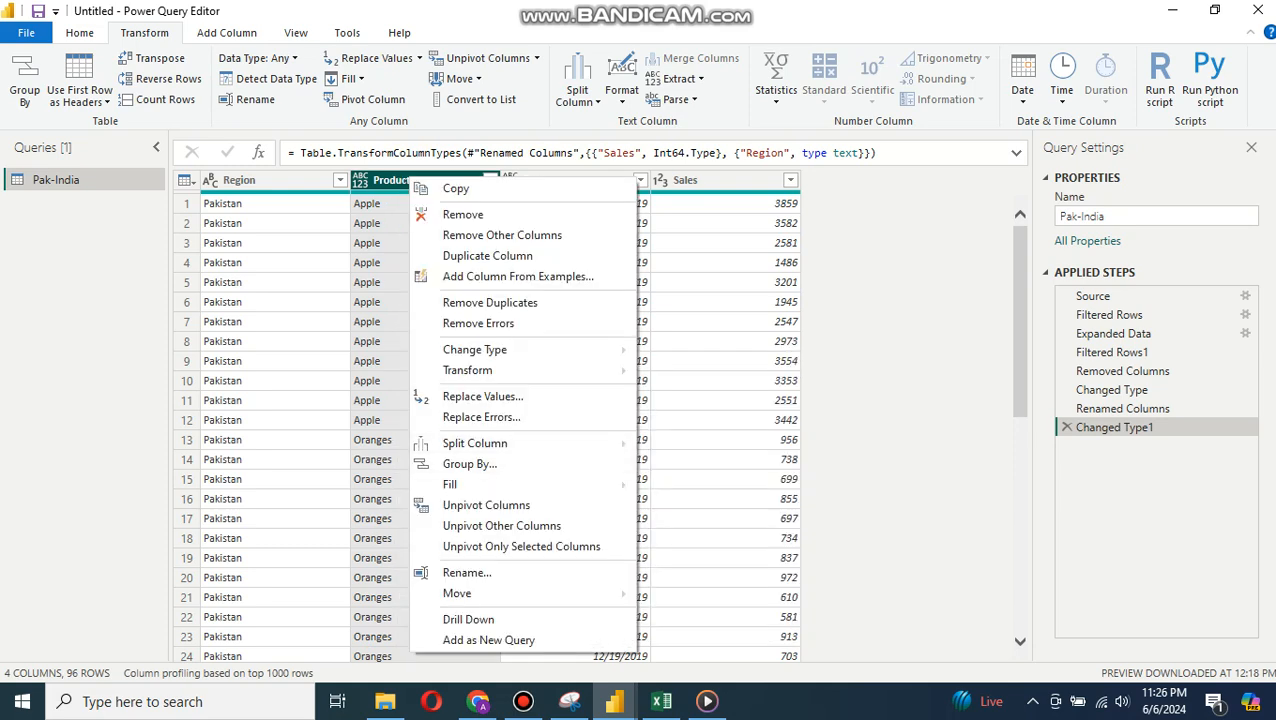
{"action": "mouse_move", "coordinate": [475, 350]}
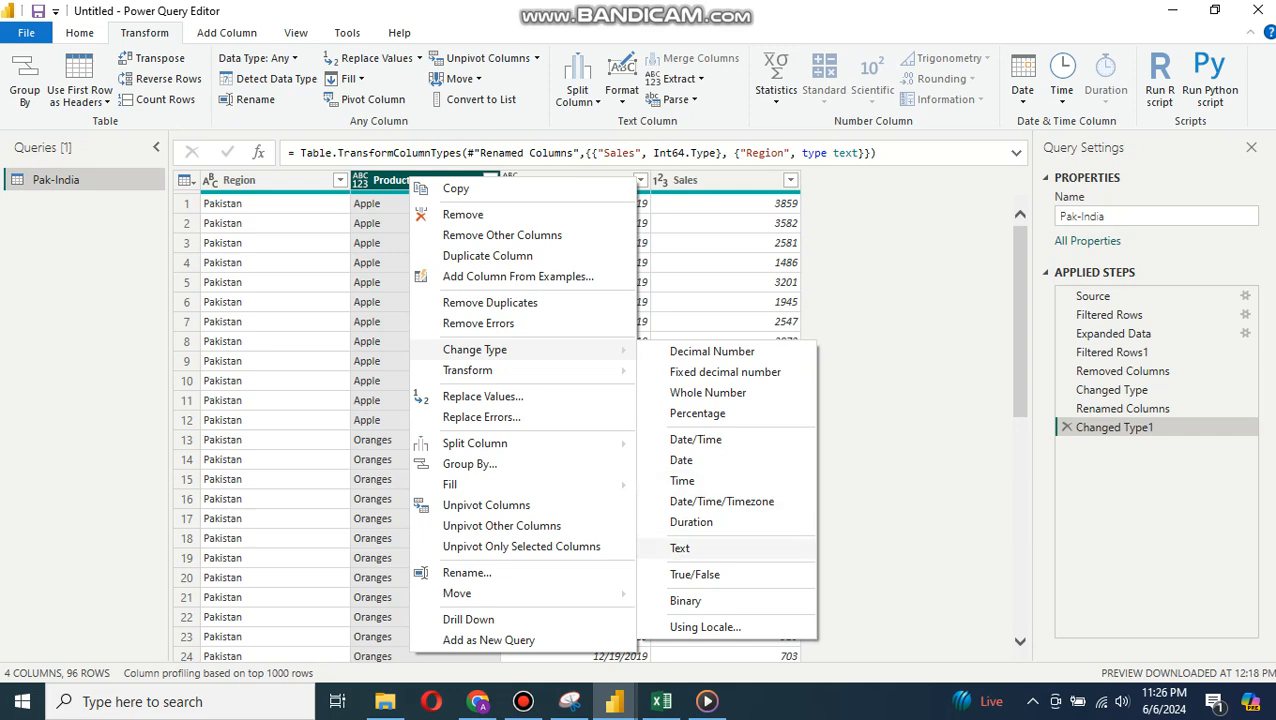
{"action": "left_click", "coordinate": [690, 548]}
Change the data type of the Date column to Date.
{"action": "right_click", "coordinate": [530, 182]}
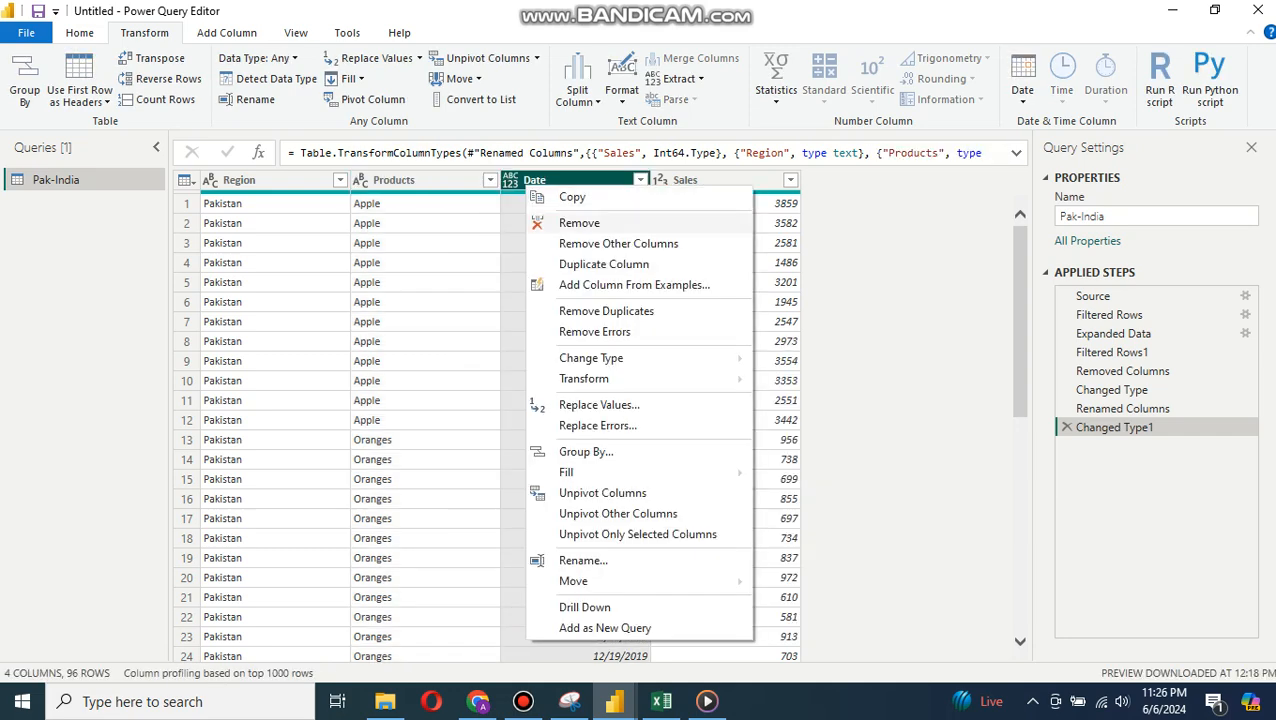
{"action": "mouse_move", "coordinate": [640, 358]}
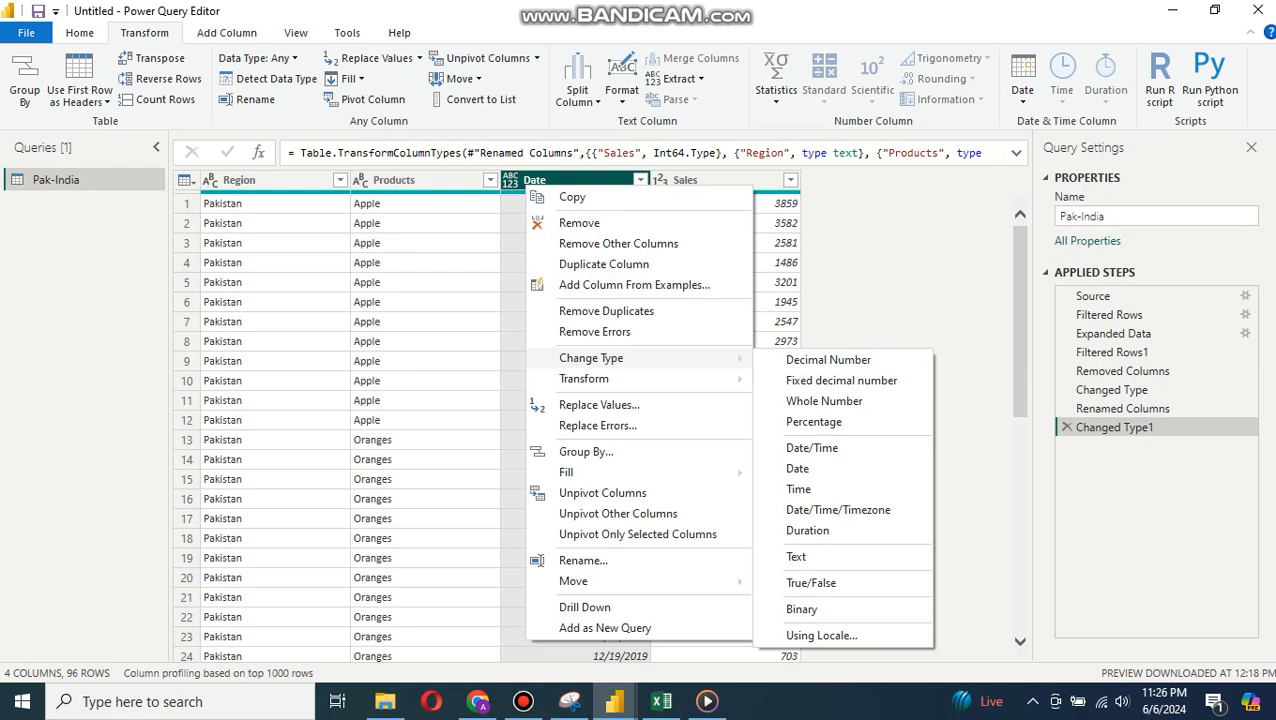
{"action": "left_click", "coordinate": [798, 469]}
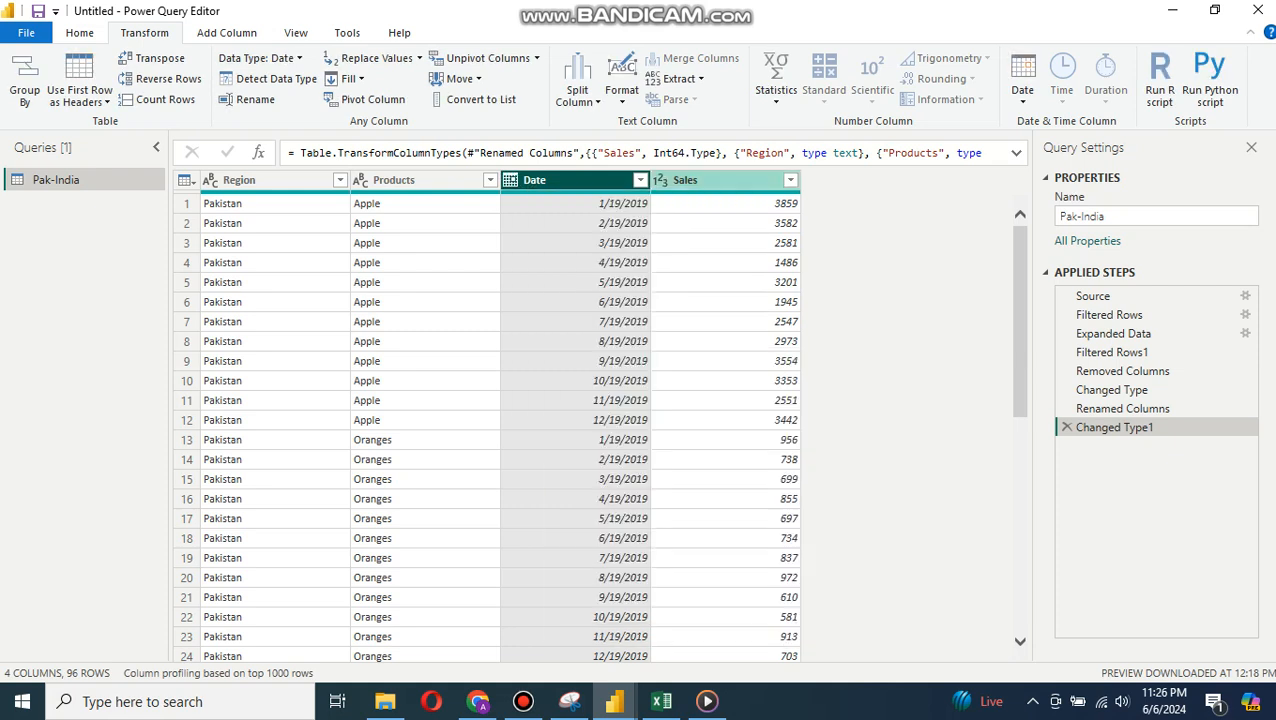
Apply the Pak-India query changes and close the query editor to load the table into the report.
{"action": "left_click", "coordinate": [690, 181]}
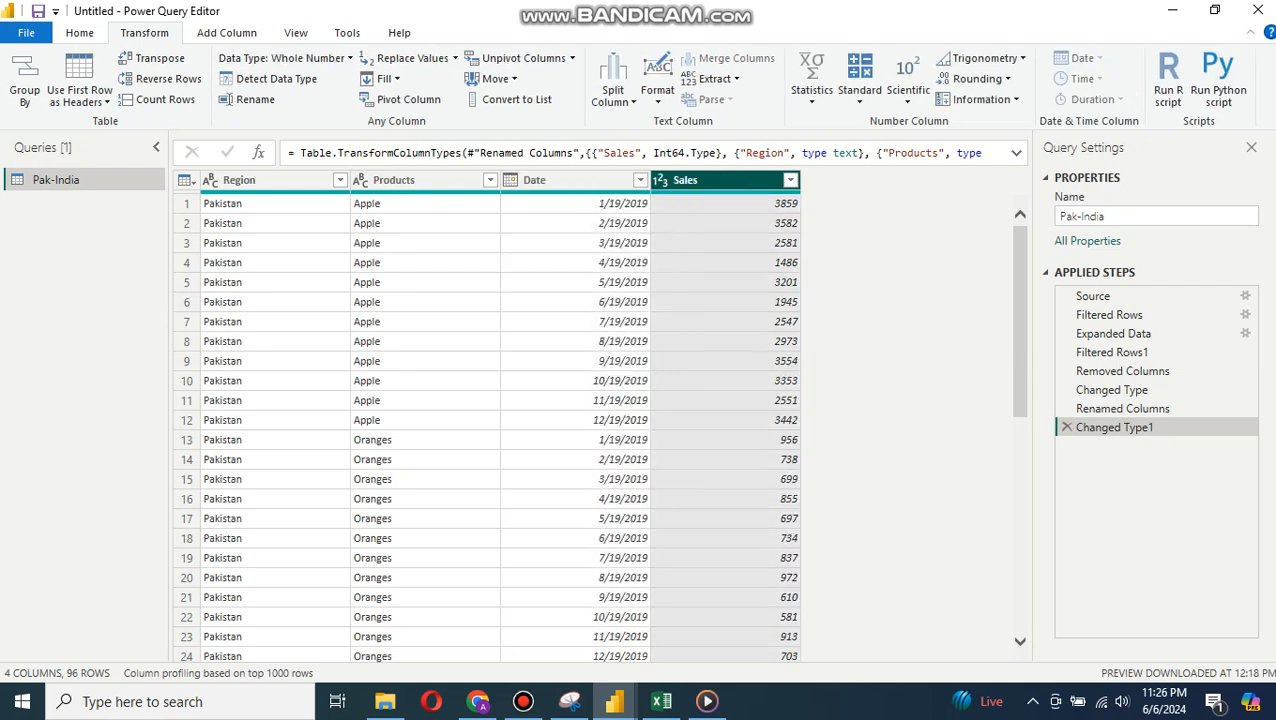
{"action": "left_click", "coordinate": [79, 32]}
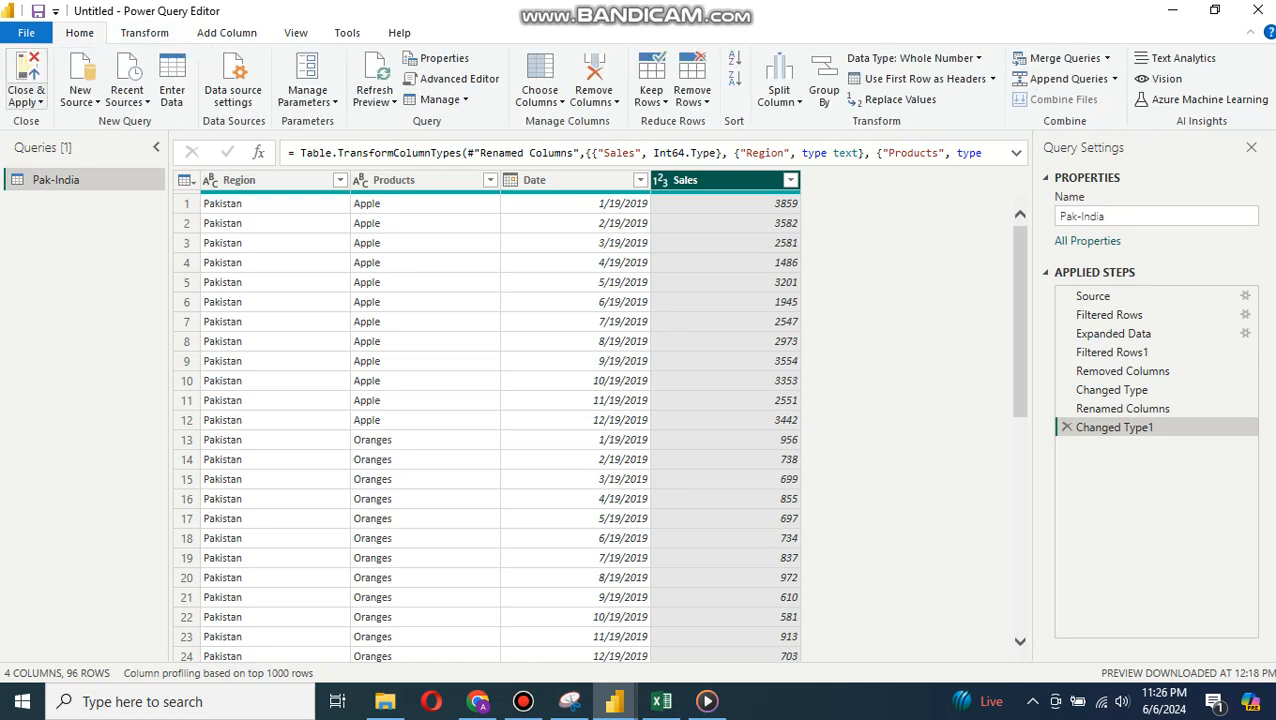
{"action": "left_click", "coordinate": [27, 70]}
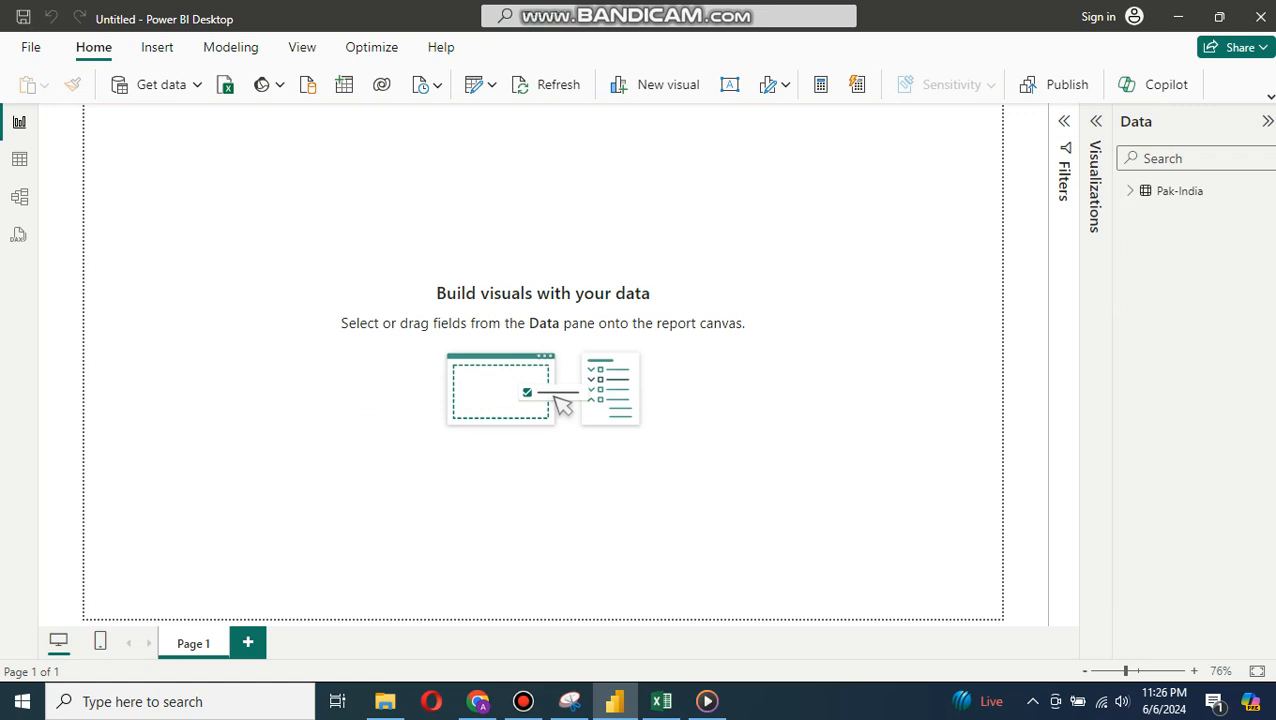
Insert a clustered column chart with Products on the X-axis and the sum of Sales on the Y-axis.
{"action": "left_click", "coordinate": [1095, 185]}
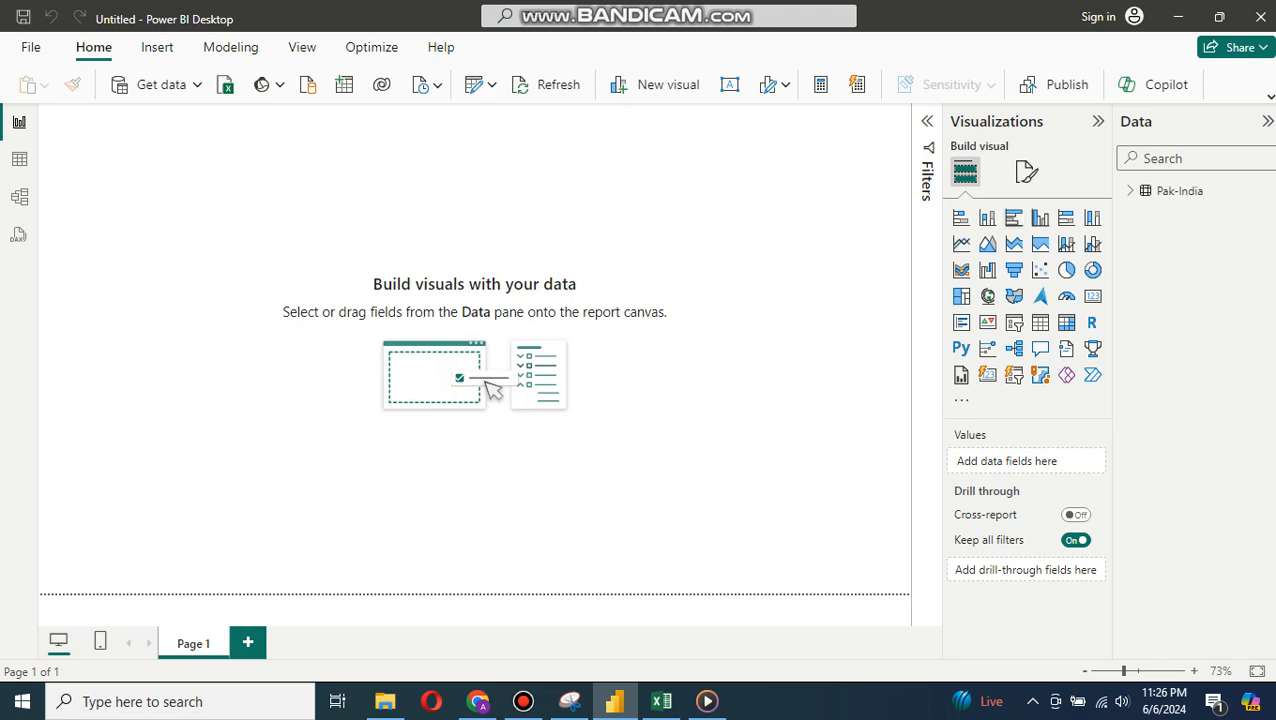
{"action": "left_click", "coordinate": [1040, 217]}
{"action": "left_click", "coordinate": [1131, 191]}
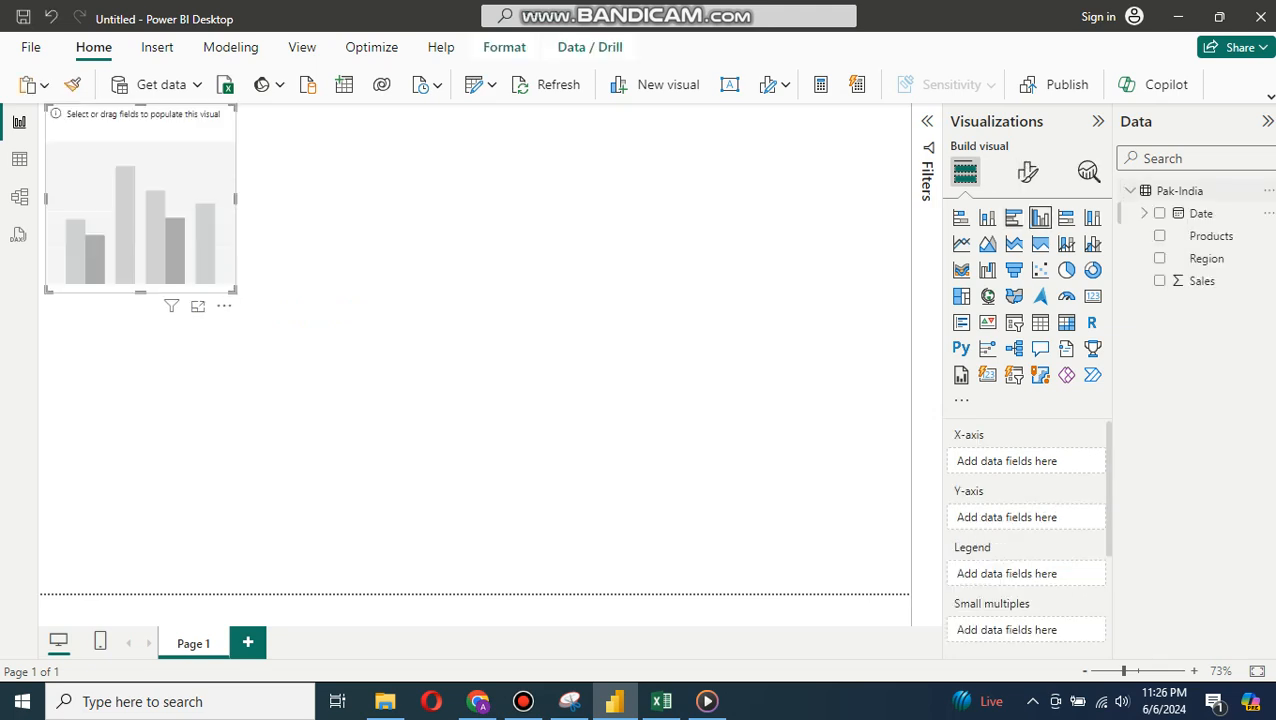
{"action": "left_click_drag", "start_coordinate": [1211, 236], "coordinate": [1028, 461]}
{"action": "left_click_drag", "start_coordinate": [1201, 281], "coordinate": [1010, 526]}
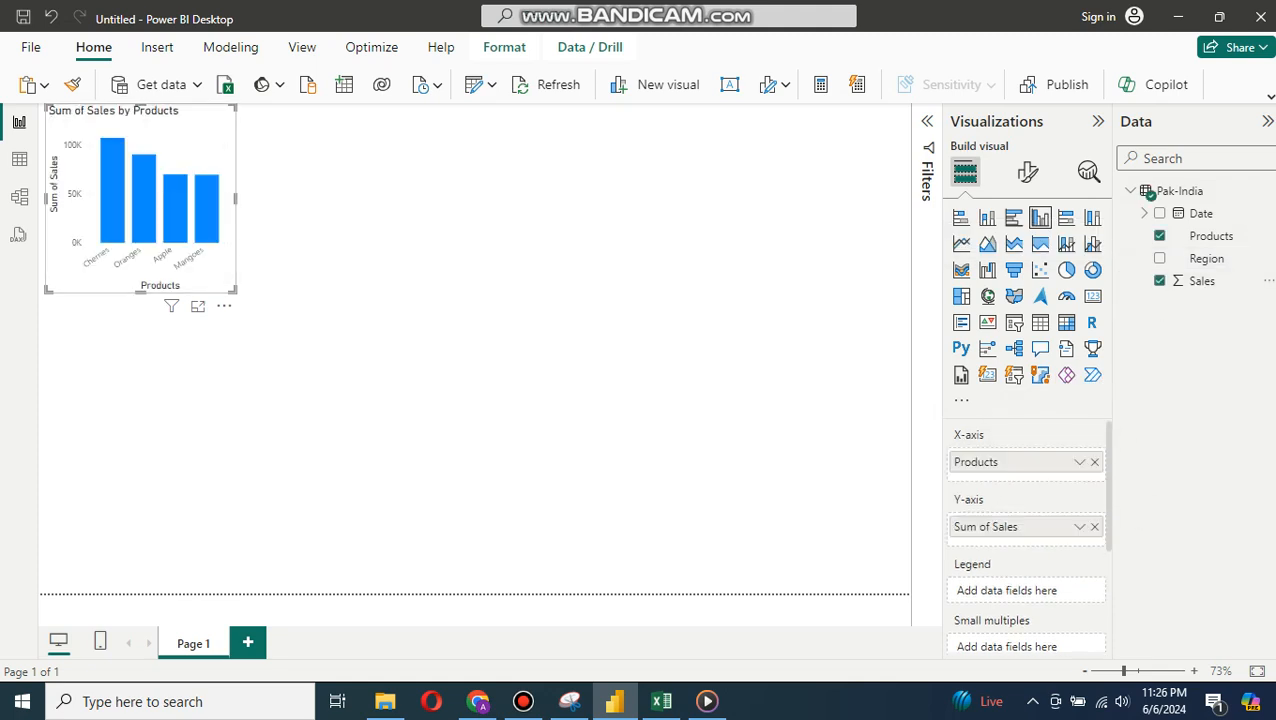
Replace Products with Region on the chart's X-axis and enlarge the chart to fill most of the page.
{"action": "left_click_drag", "start_coordinate": [976, 461], "coordinate": [814, 462]}
{"action": "left_click_drag", "start_coordinate": [1206, 258], "coordinate": [1008, 462]}
{"action": "left_click_drag", "start_coordinate": [235, 291], "coordinate": [750, 548]}
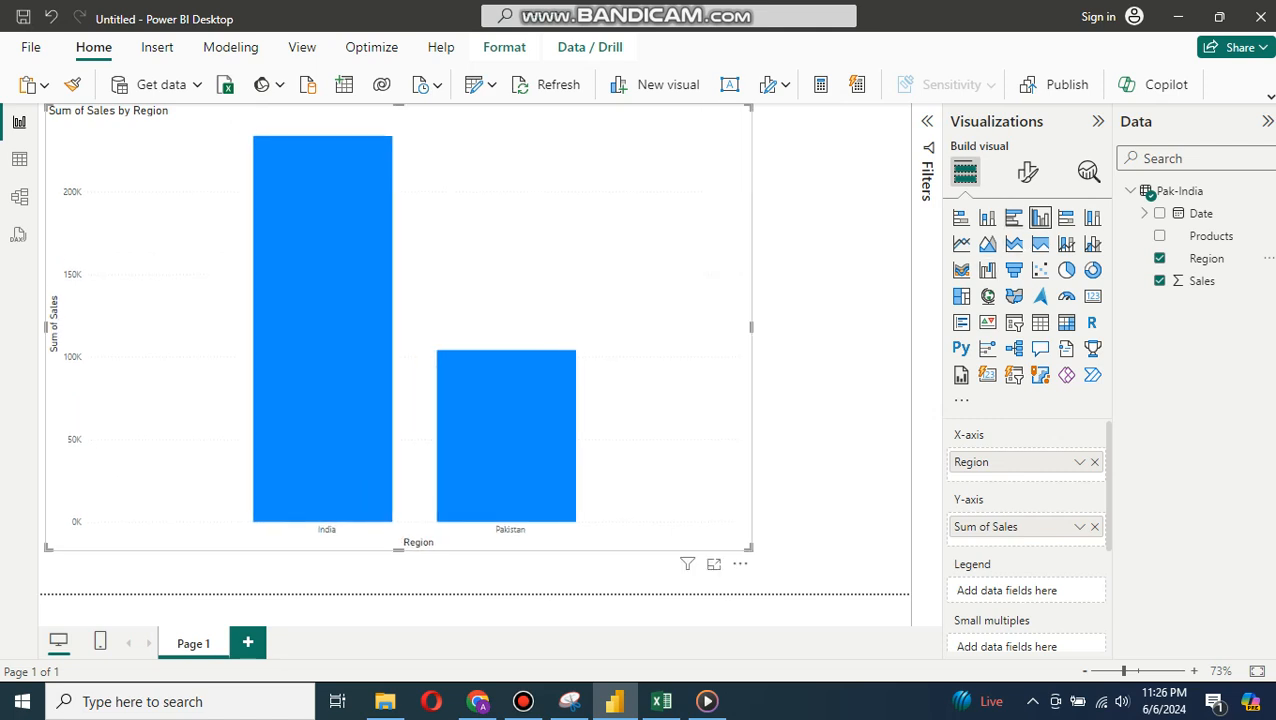
Format the chart's X-axis value labels in bold with font size 24.
{"action": "left_click", "coordinate": [1028, 172]}
{"action": "left_click", "coordinate": [980, 302]}
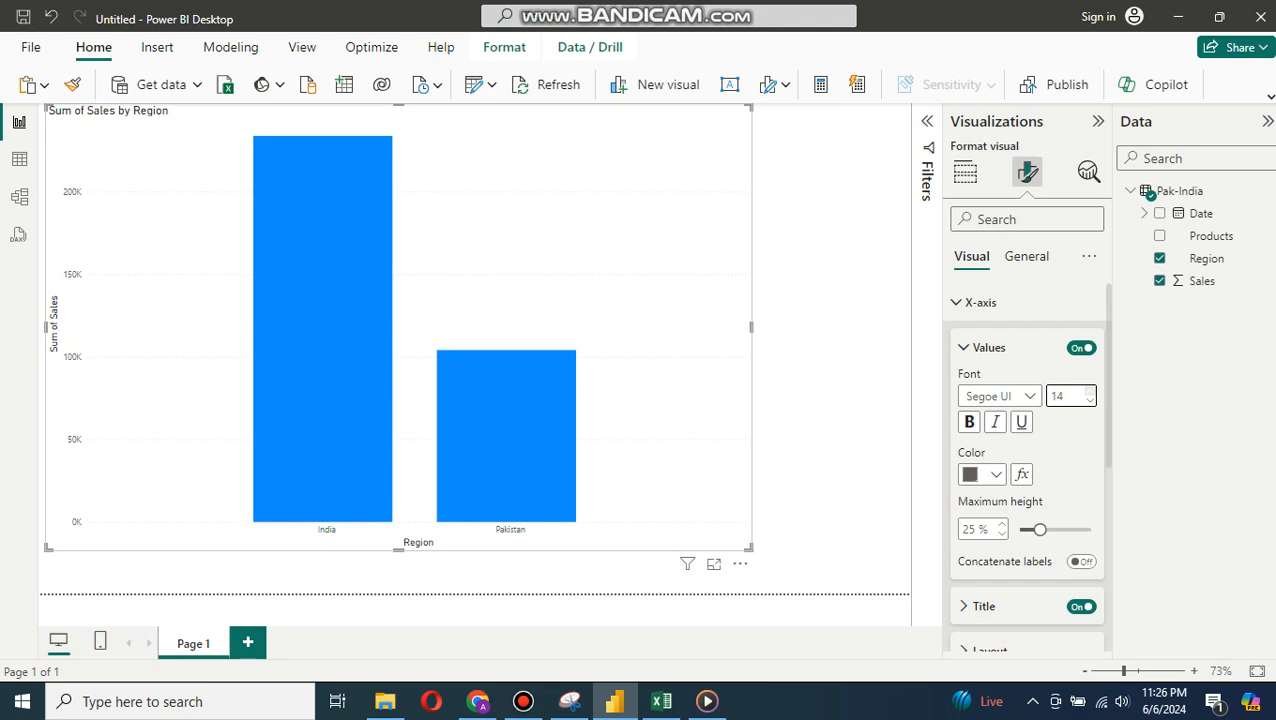
{"action": "left_click", "coordinate": [1090, 392]}
{"action": "left_click", "coordinate": [1090, 392]}
{"action": "left_click", "coordinate": [1090, 392]}
{"action": "double_click", "coordinate": [1090, 392]}
{"action": "double_click", "coordinate": [1090, 392]}
{"action": "triple_click", "coordinate": [1090, 392]}
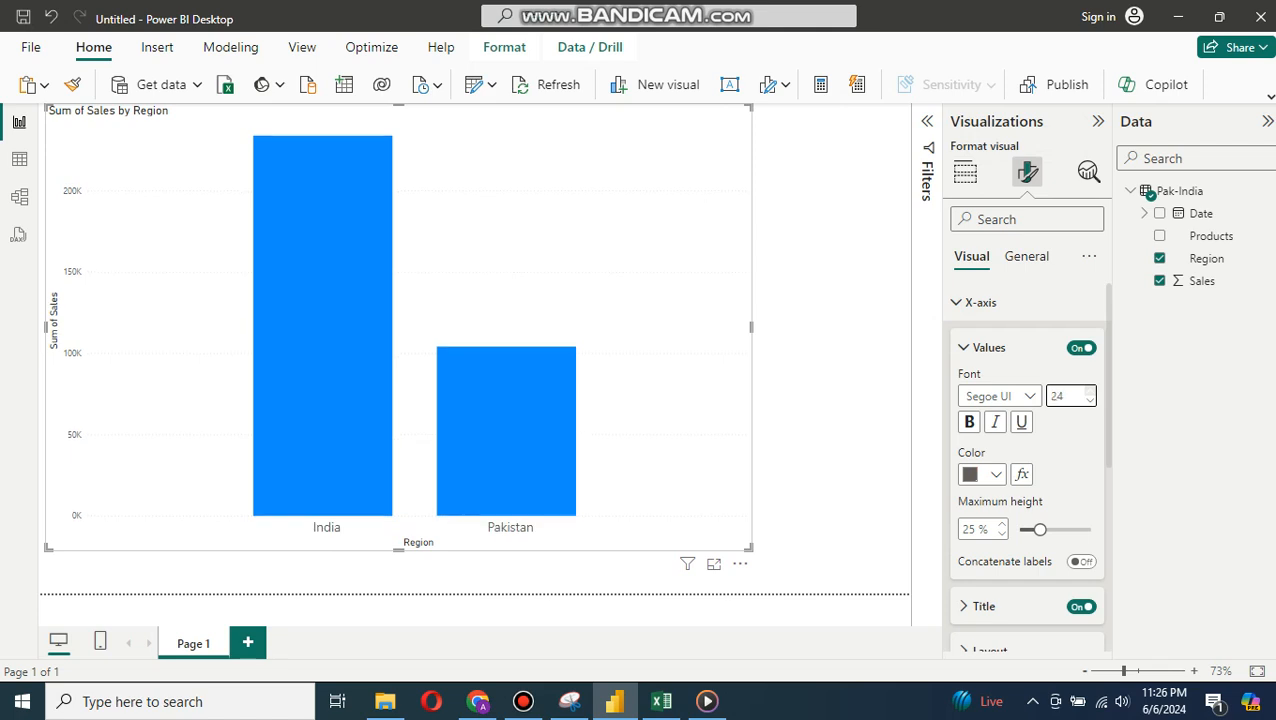
{"action": "left_click", "coordinate": [969, 421]}
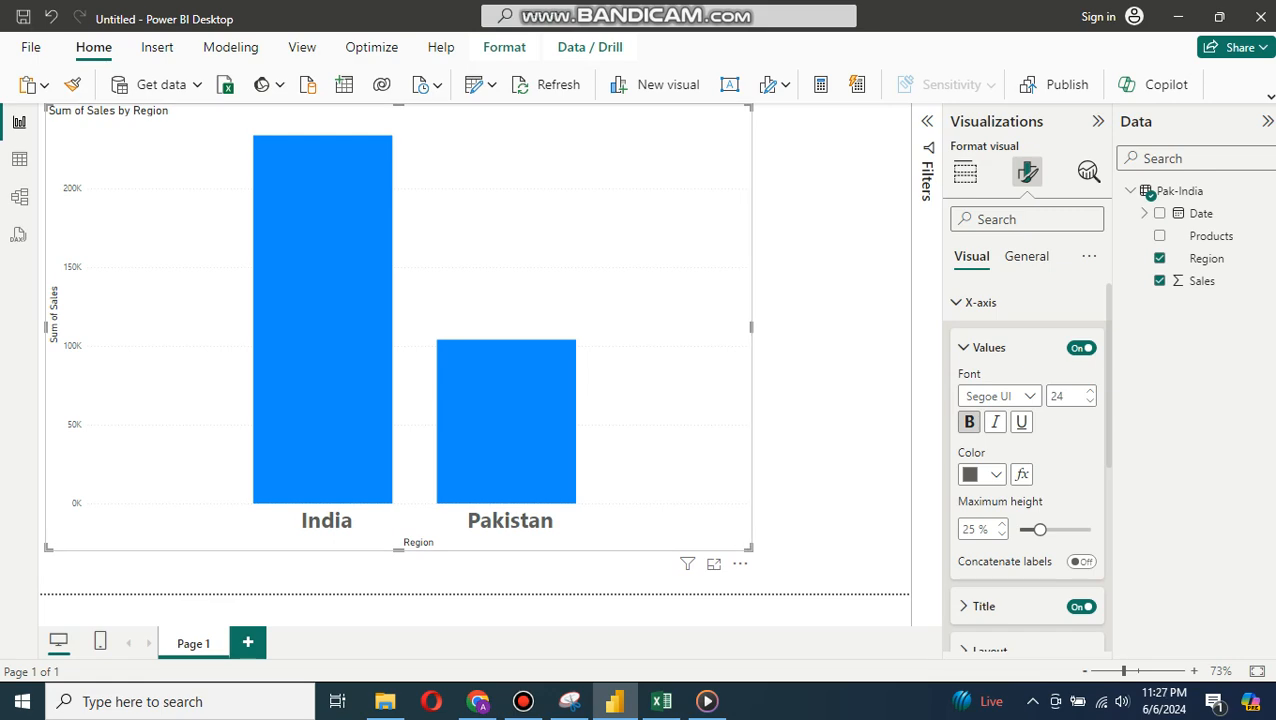
Switch to Excel and copy the whole India sales table into cell A1 of a new worksheet.
{"action": "left_click", "coordinate": [661, 701]}
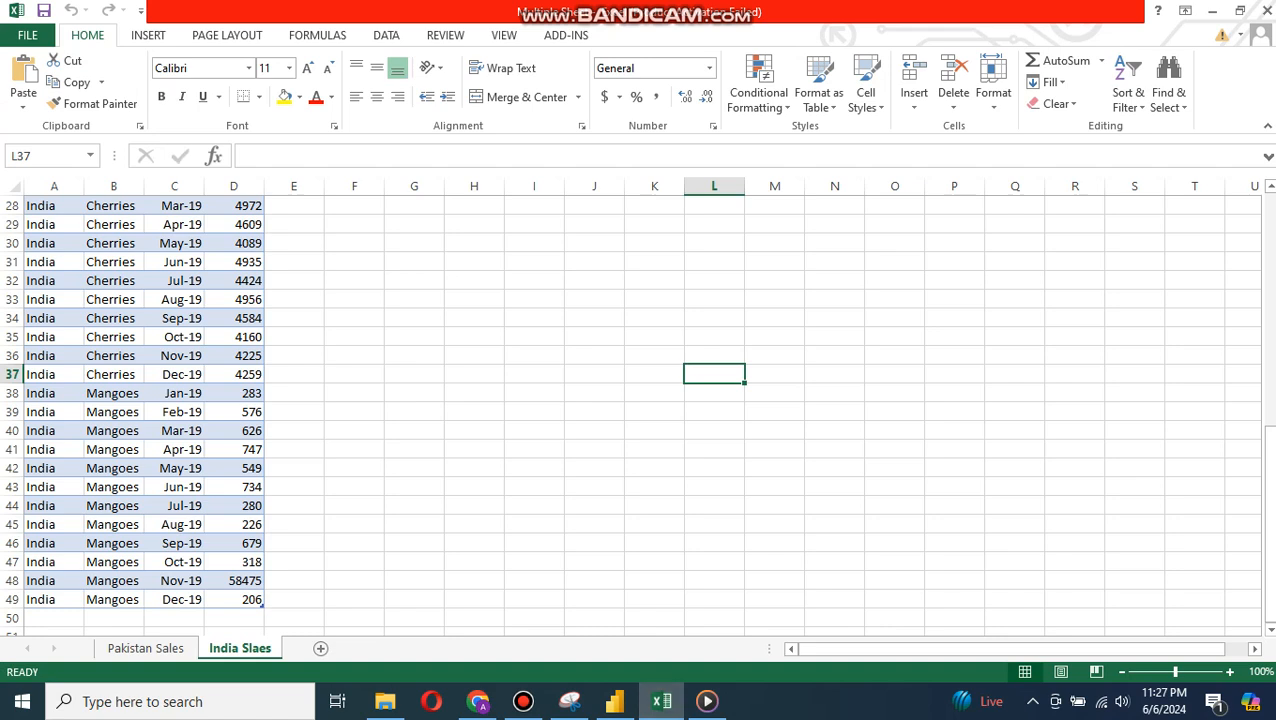
{"action": "scroll", "coordinate": [640, 410], "scroll_direction": "up", "scroll_amount": 9}
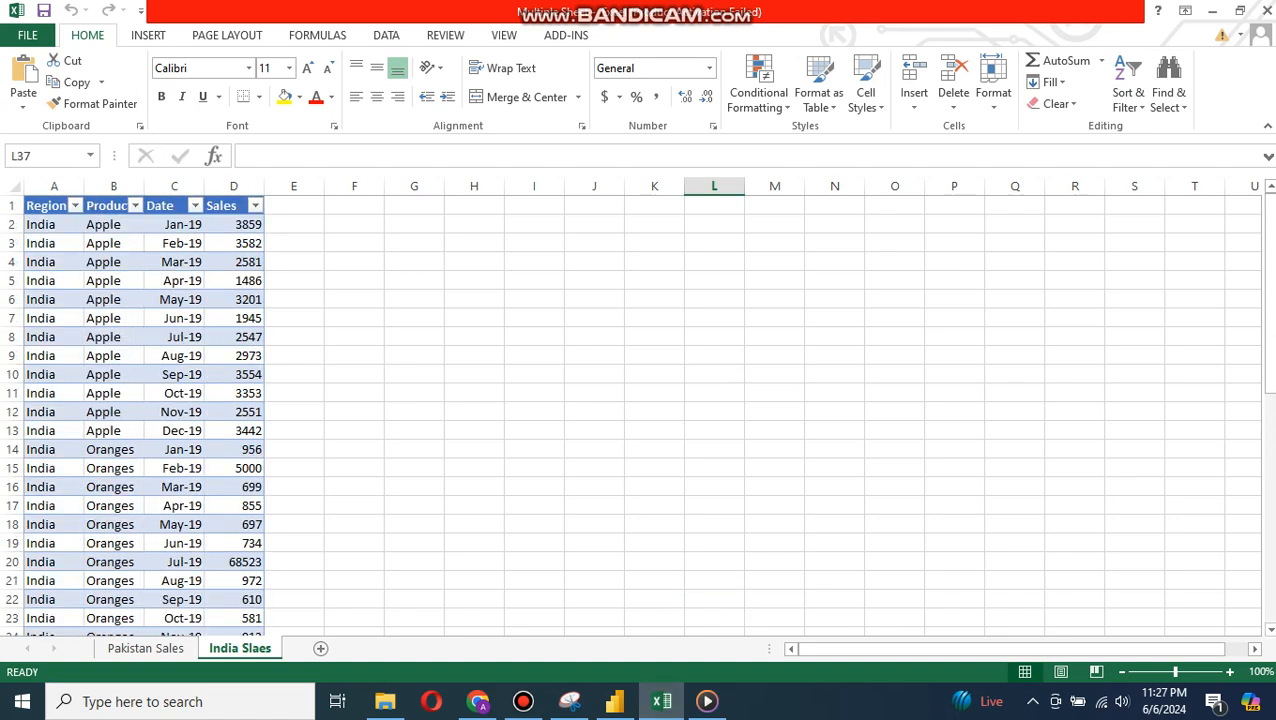
{"action": "left_click", "coordinate": [47, 206]}
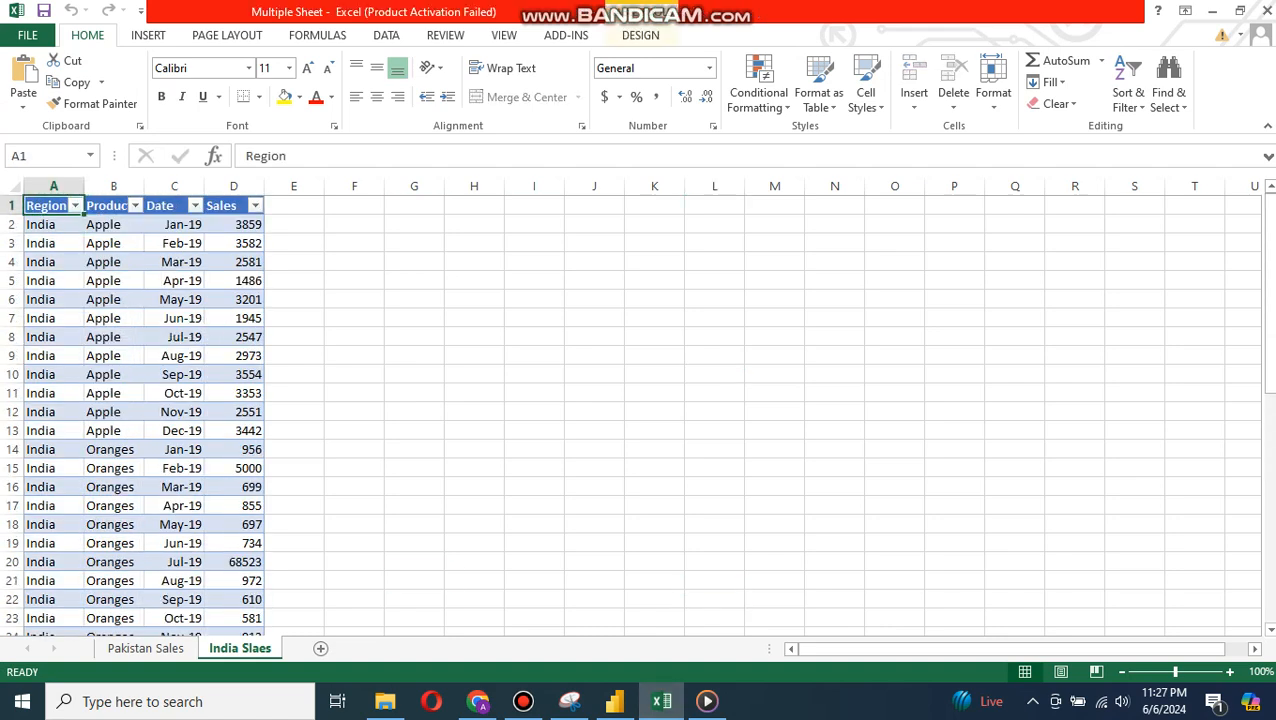
{"action": "key", "text": "ctrl+shift+Right"}
{"action": "key", "text": "ctrl+shift+Down"}
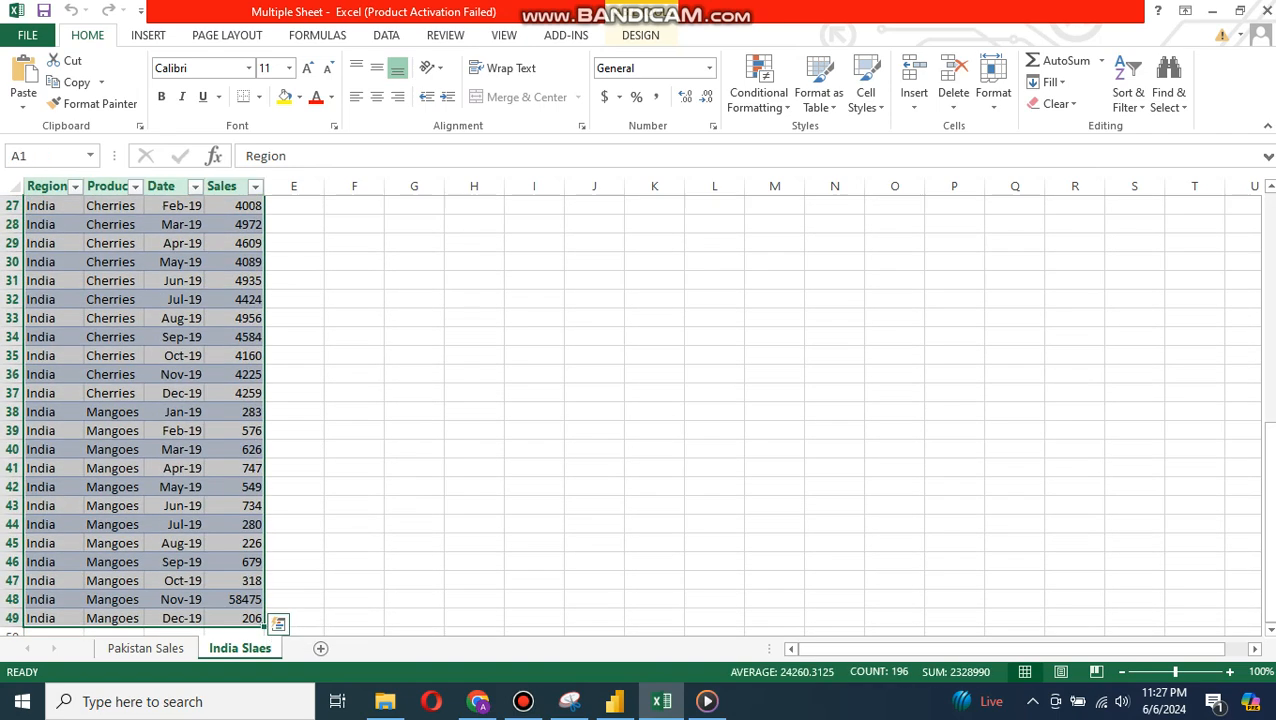
{"action": "key", "text": "ctrl+c"}
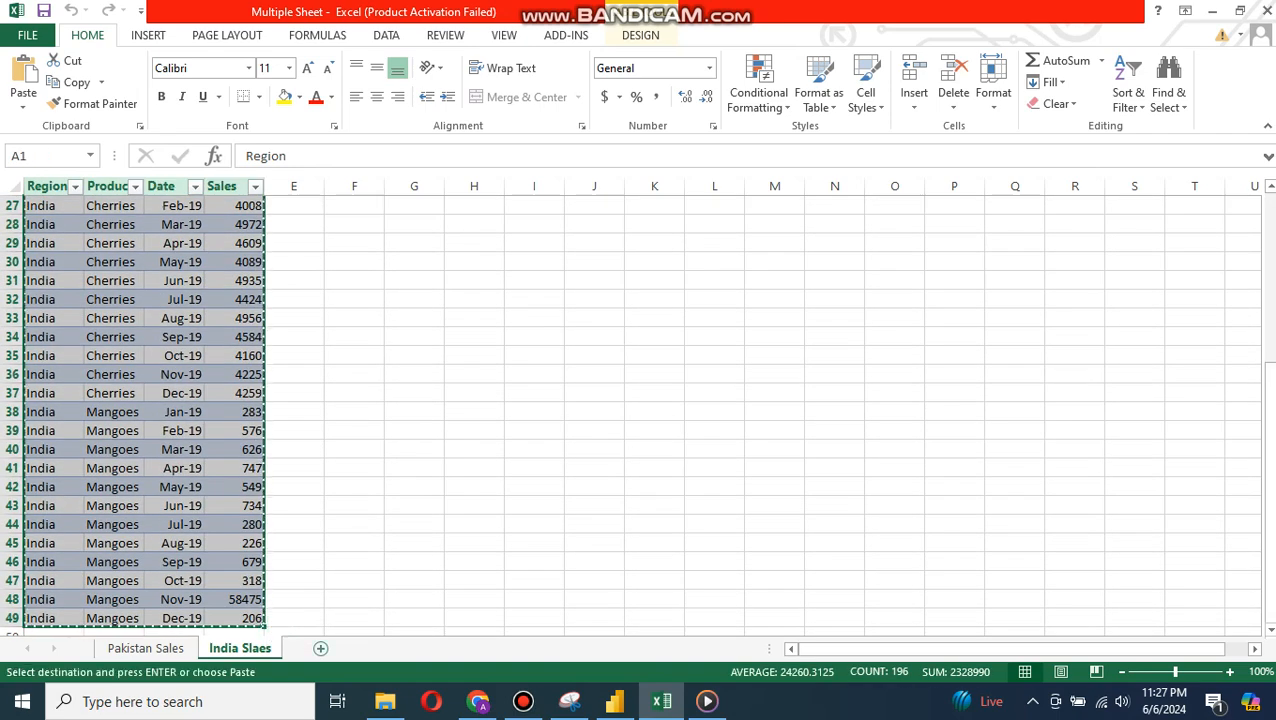
{"action": "left_click", "coordinate": [321, 648]}
{"action": "right_click", "coordinate": [72, 200]}
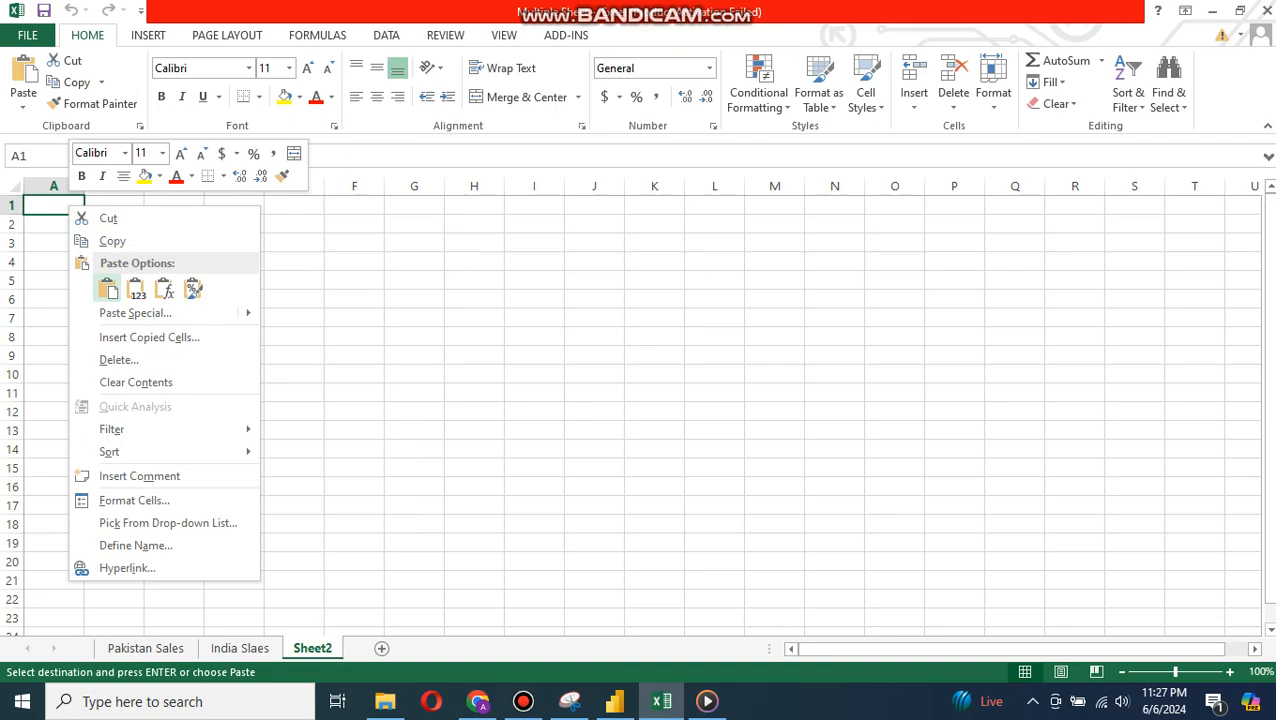
{"action": "left_click", "coordinate": [107, 287]}
{"action": "left_click", "coordinate": [414, 261]}
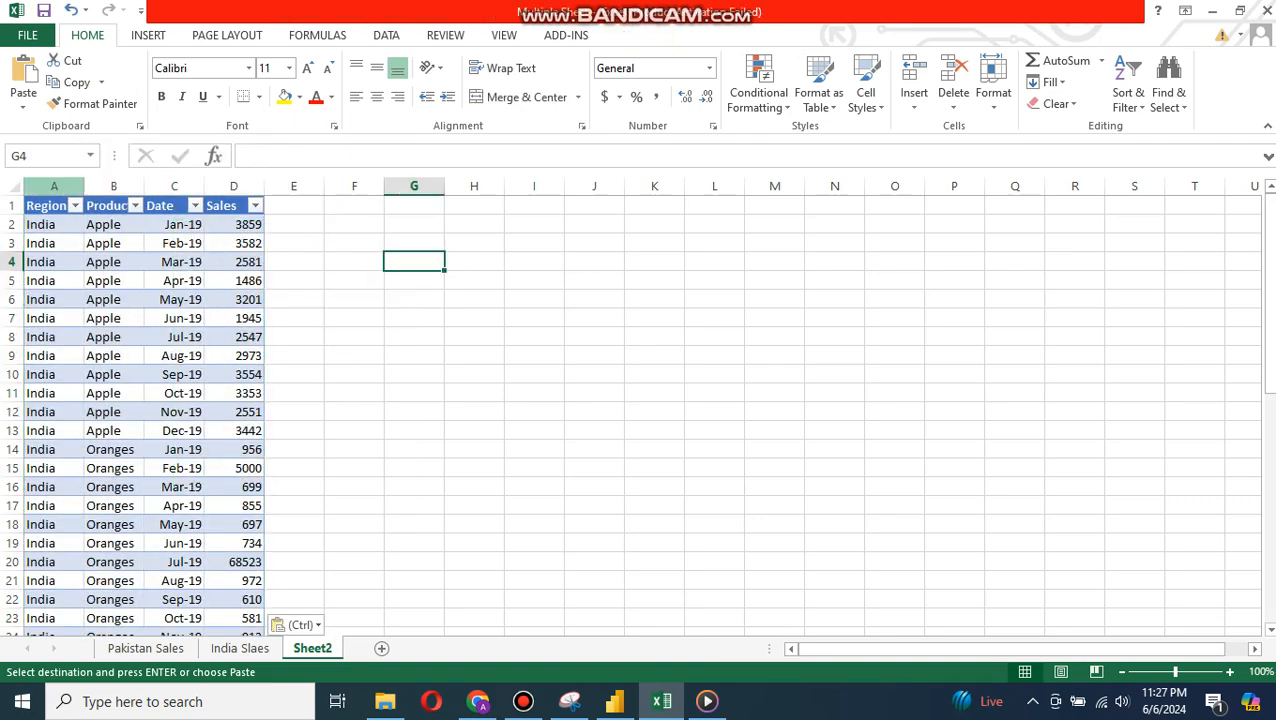
Replace every India entry in the new sheet's Region column with Canada.
{"action": "left_click", "coordinate": [53, 186]}
{"action": "key", "text": "ctrl+f"}
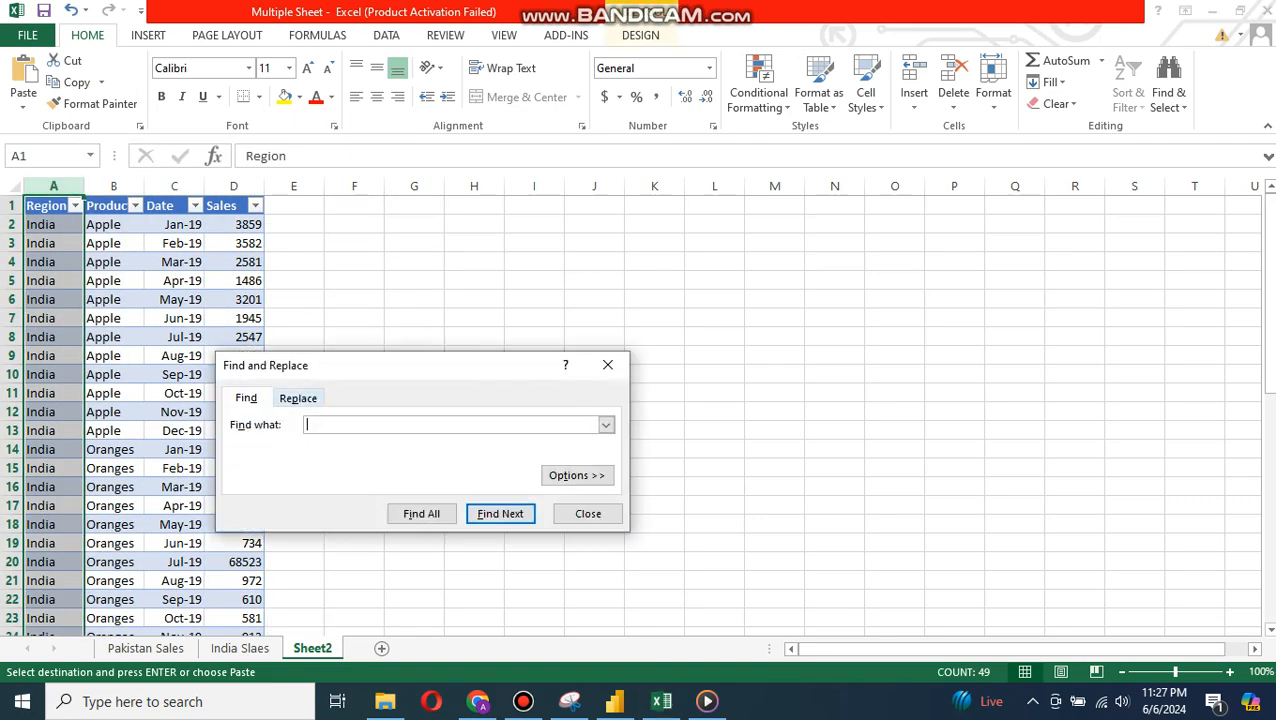
{"action": "key", "text": "ctrl+h"}
{"action": "type", "text": "In"}
{"action": "key", "text": "BackSpace"}
{"action": "type", "text": "ni"}
{"action": "key", "text": "BackSpace"}
{"action": "type", "text": "dia"}
{"action": "key", "text": "Tab"}
{"action": "type", "text": "Canada"}
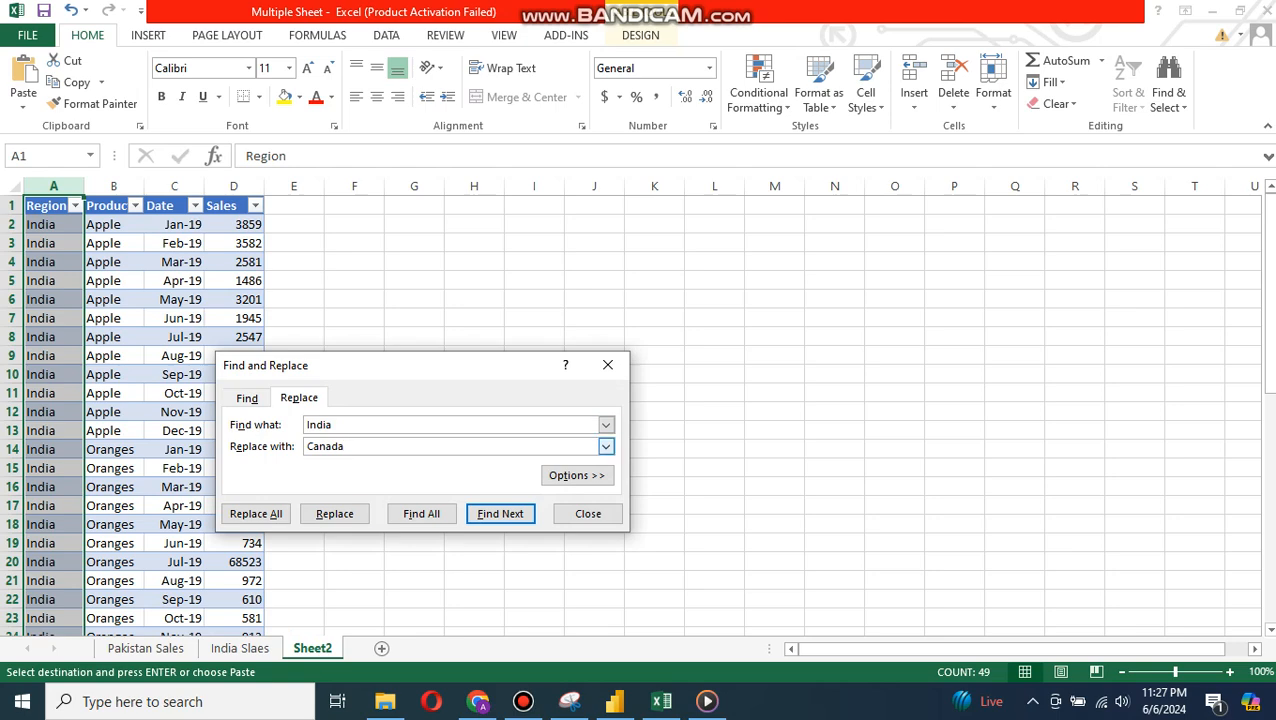
{"action": "left_click", "coordinate": [256, 514]}
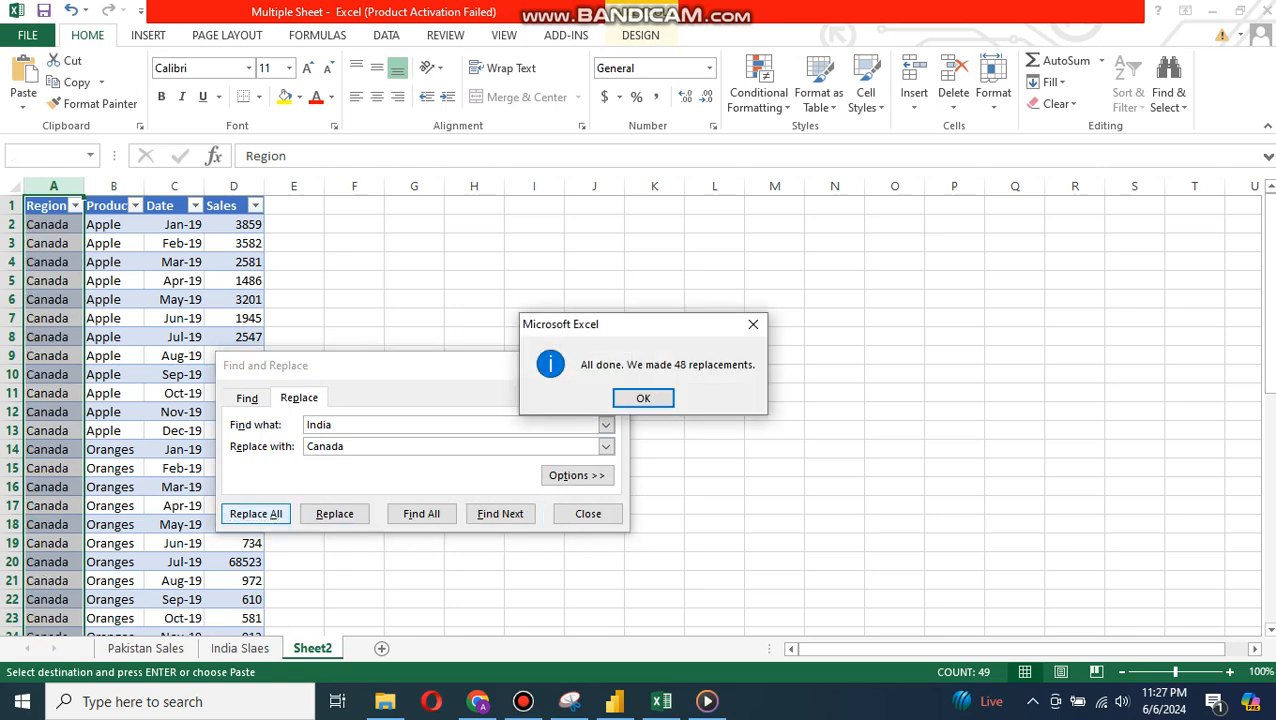
{"action": "left_click", "coordinate": [644, 398]}
{"action": "left_click", "coordinate": [608, 365]}
Rename the new worksheet as Canada Sales.
{"action": "scroll", "coordinate": [608, 400], "scroll_direction": "down", "scroll_amount": 4}
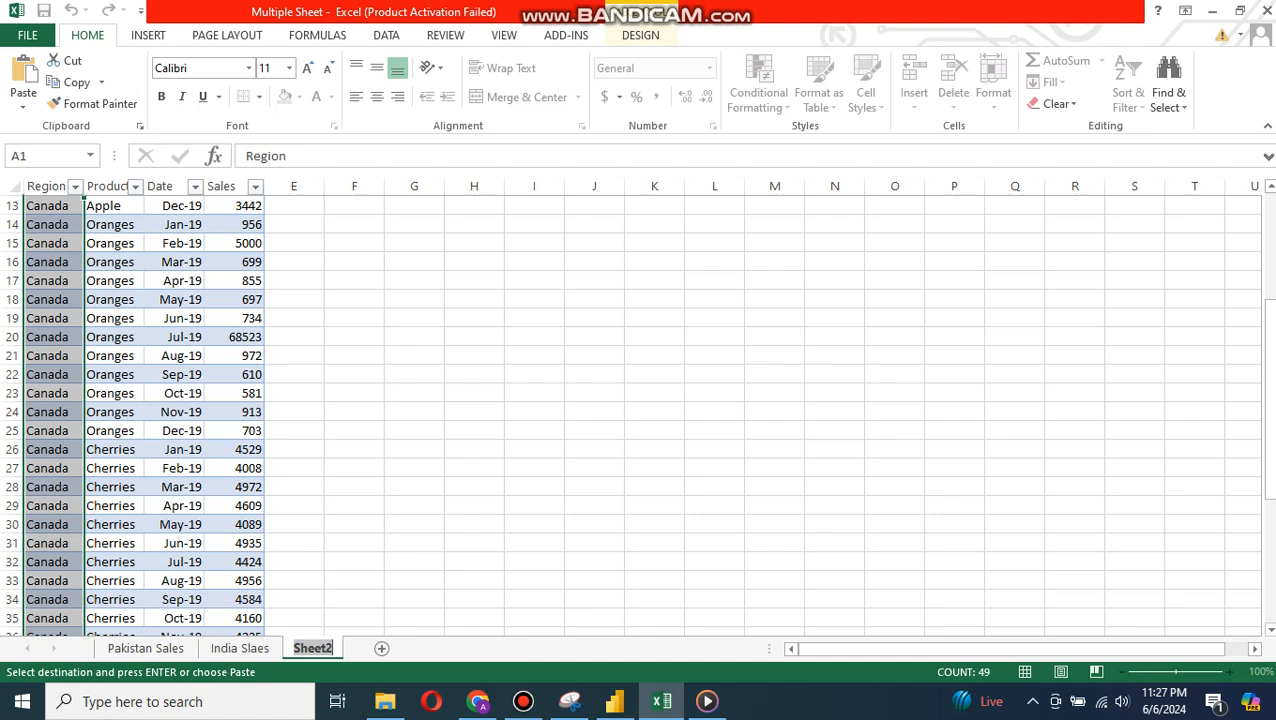
{"action": "type", "text": "Canada Sales"}
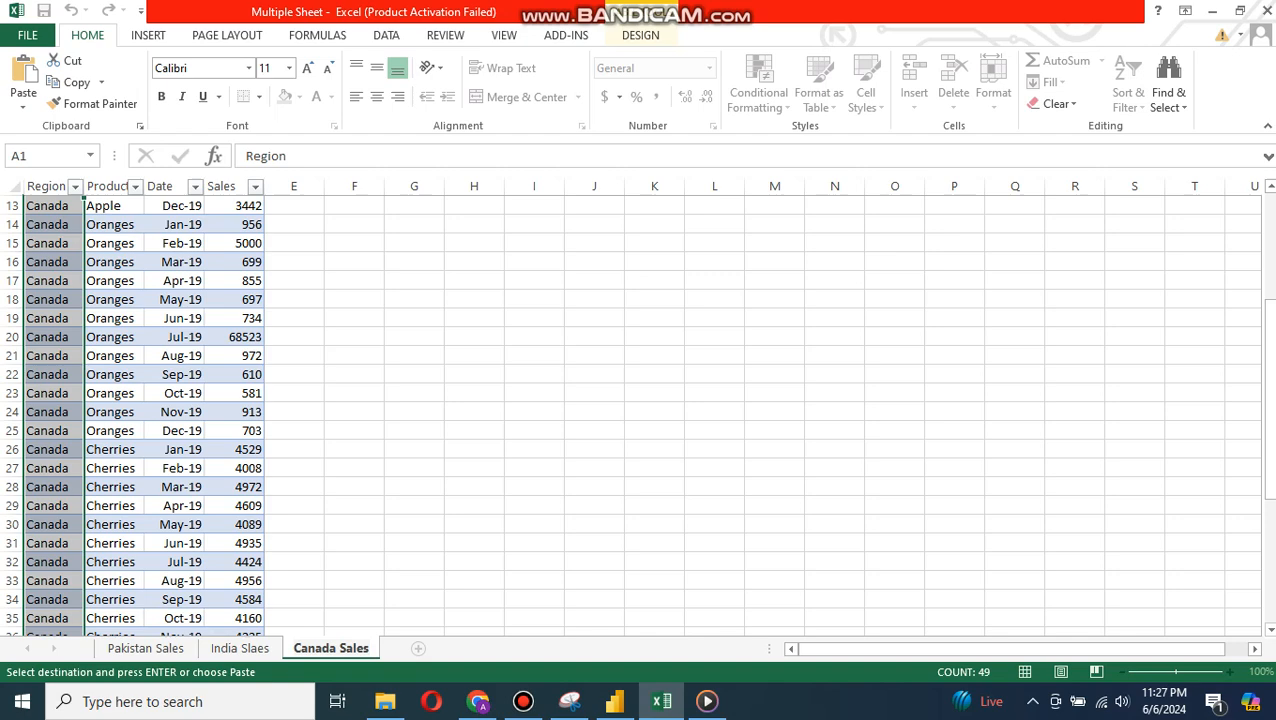
{"action": "left_click", "coordinate": [414, 543]}
Set the Oct-19 Mangoes sales value in the Canada table to 254869.
{"action": "scroll", "coordinate": [414, 543], "scroll_direction": "down", "scroll_amount": 8}
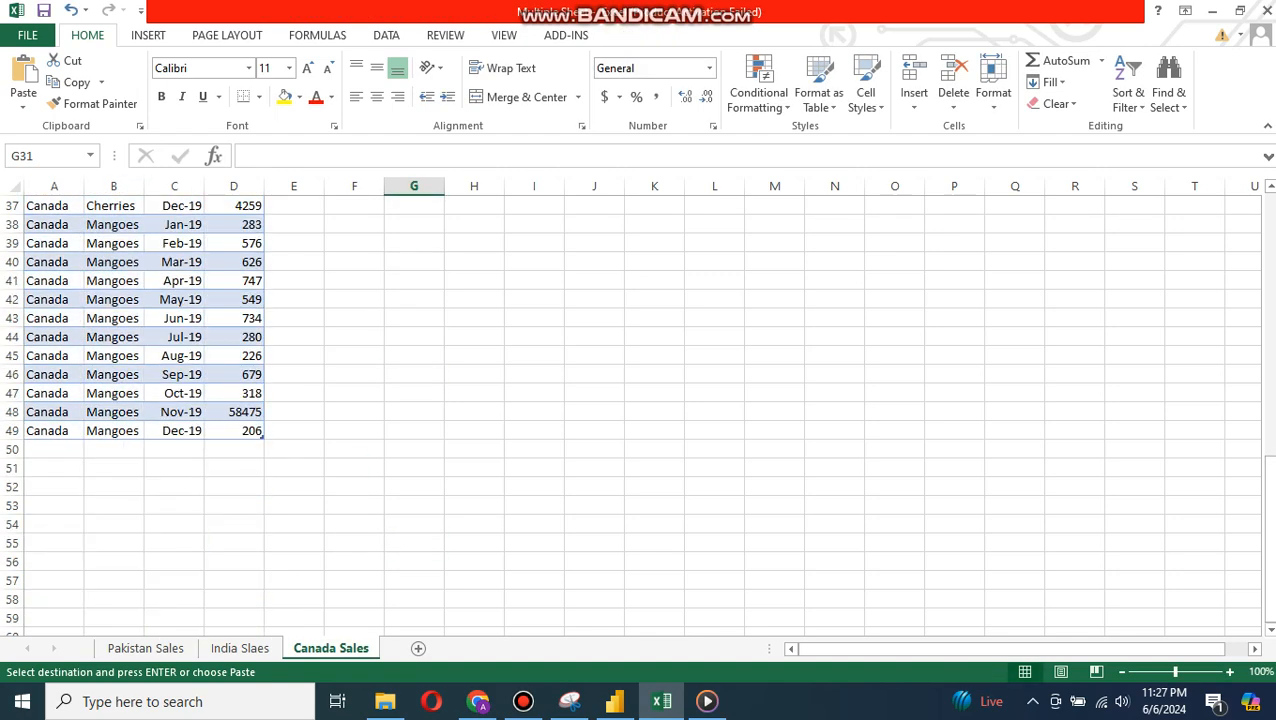
{"action": "double_click", "coordinate": [247, 393]}
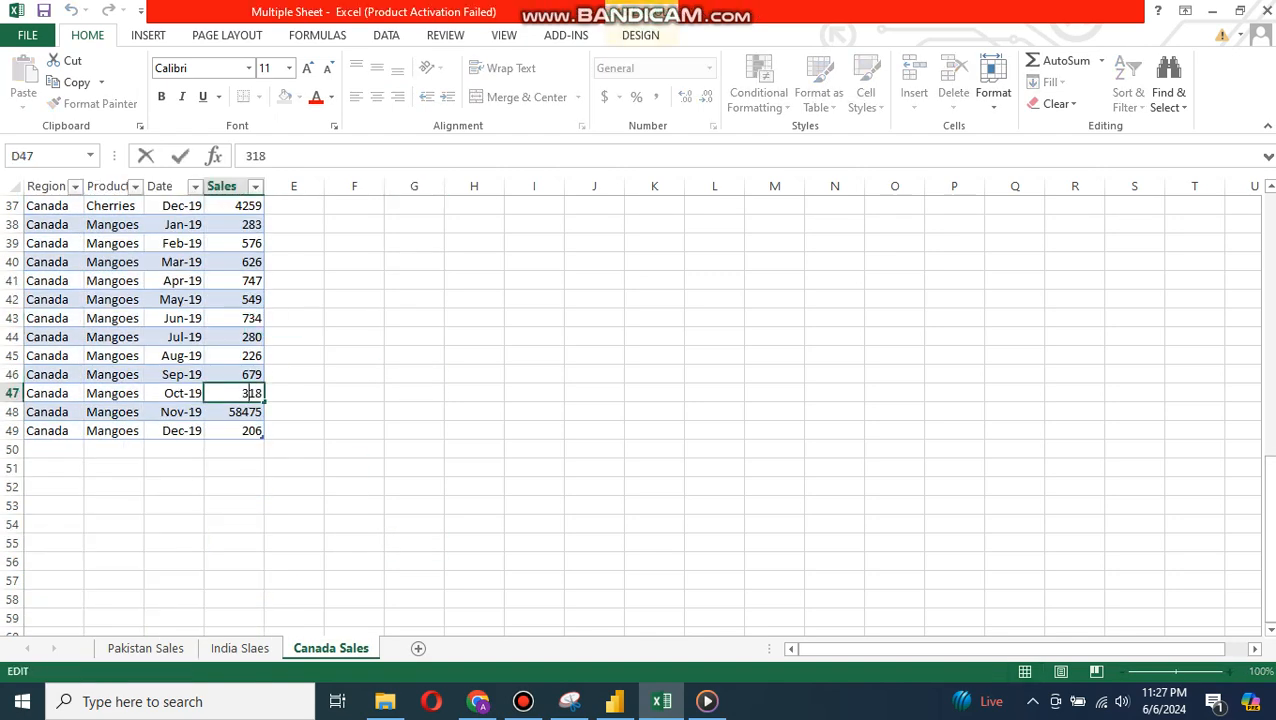
{"action": "left_click", "coordinate": [474, 356]}
{"action": "left_click", "coordinate": [240, 393]}
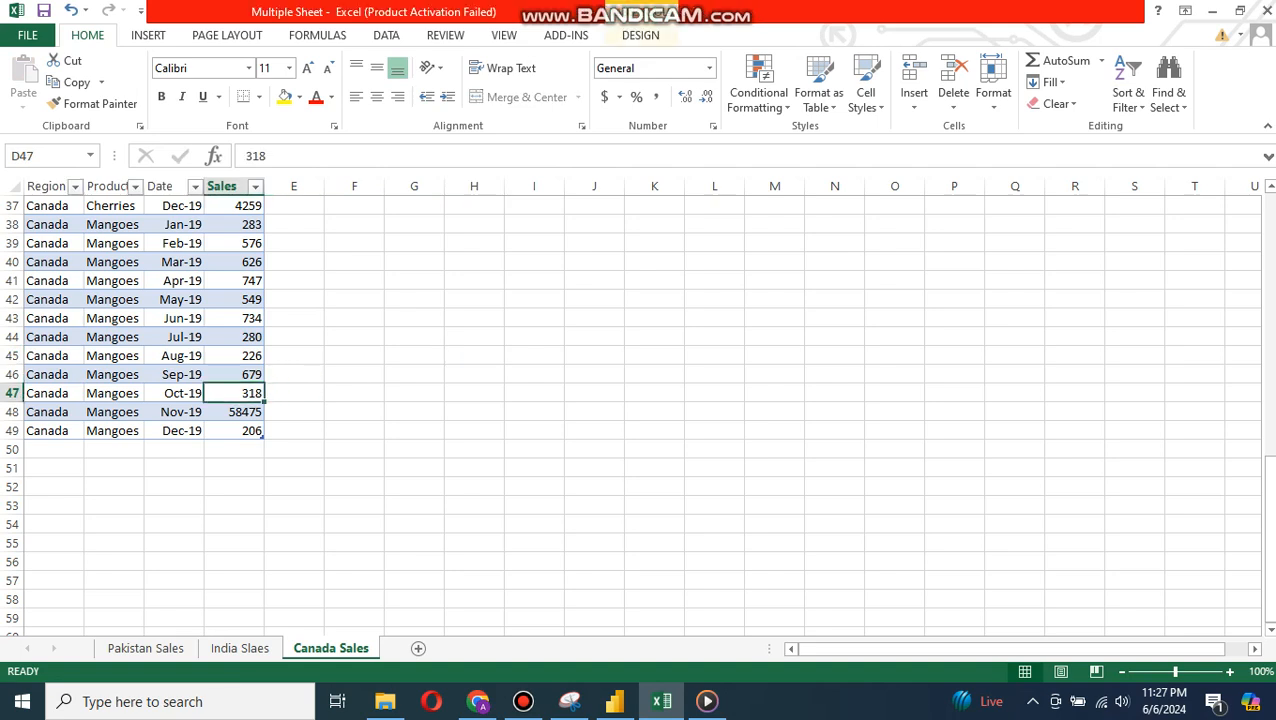
{"action": "type", "text": "254869"}
{"action": "left_click", "coordinate": [654, 318]}
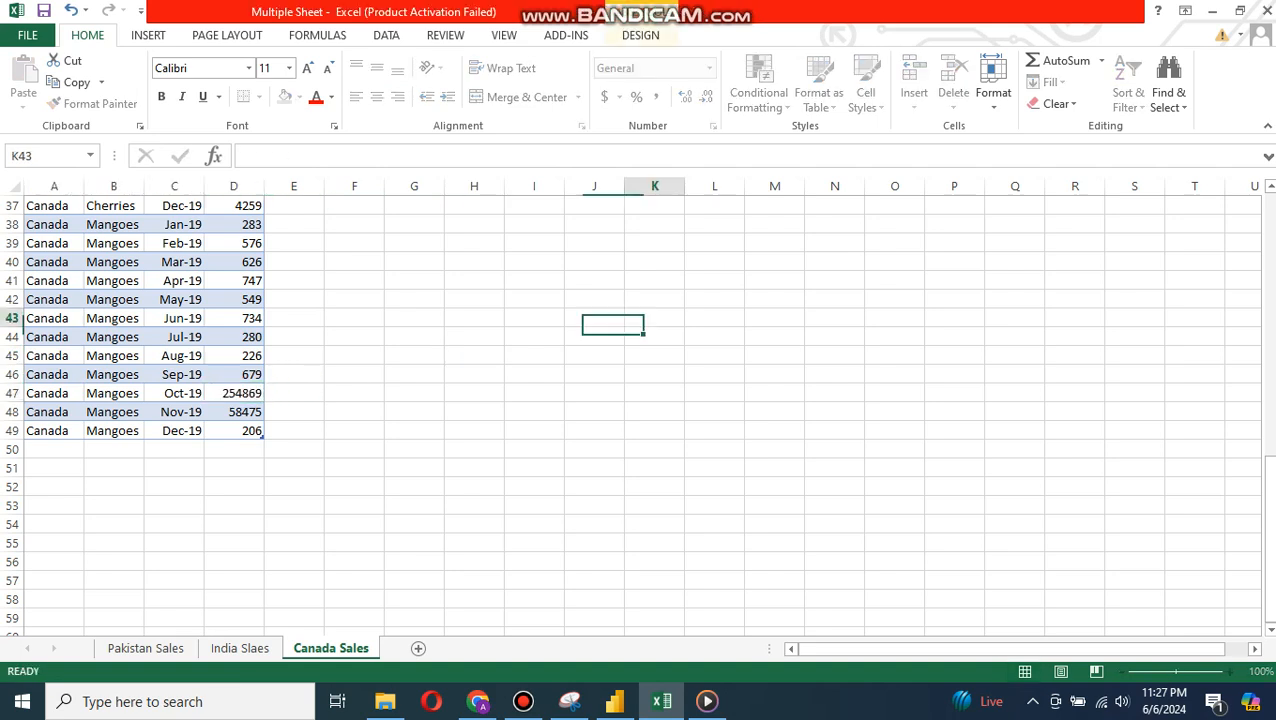
Set the Feb-19 Mangoes sales value in the Canada table to 35893.
{"action": "left_click", "coordinate": [234, 243]}
{"action": "type", "text": "35893"}
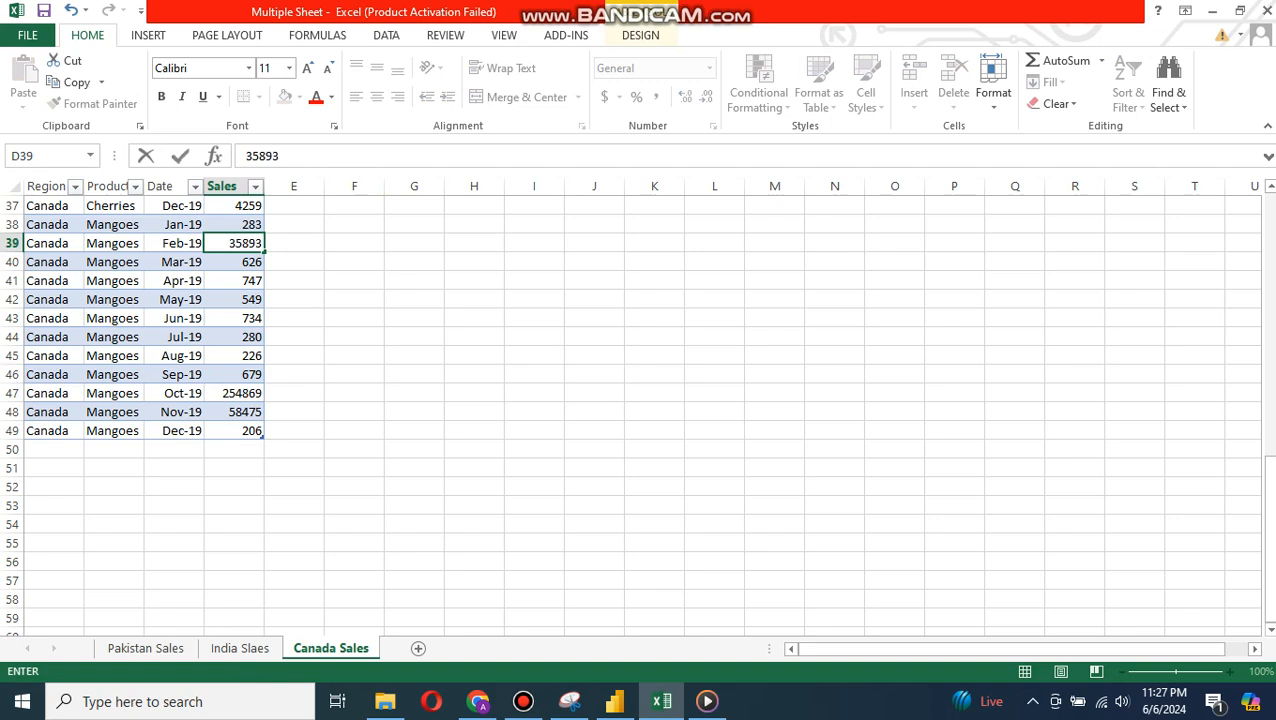
{"action": "key", "text": "Tab"}
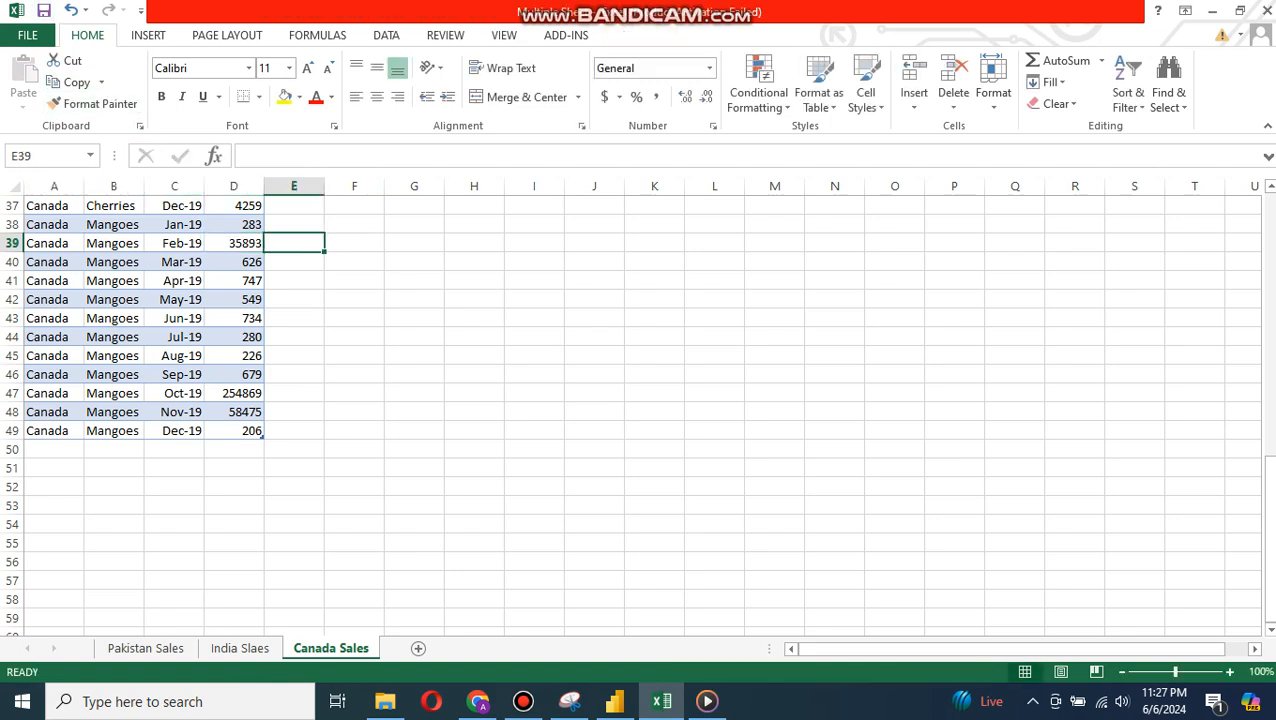
{"action": "scroll", "coordinate": [640, 413], "scroll_direction": "up", "scroll_amount": 12}
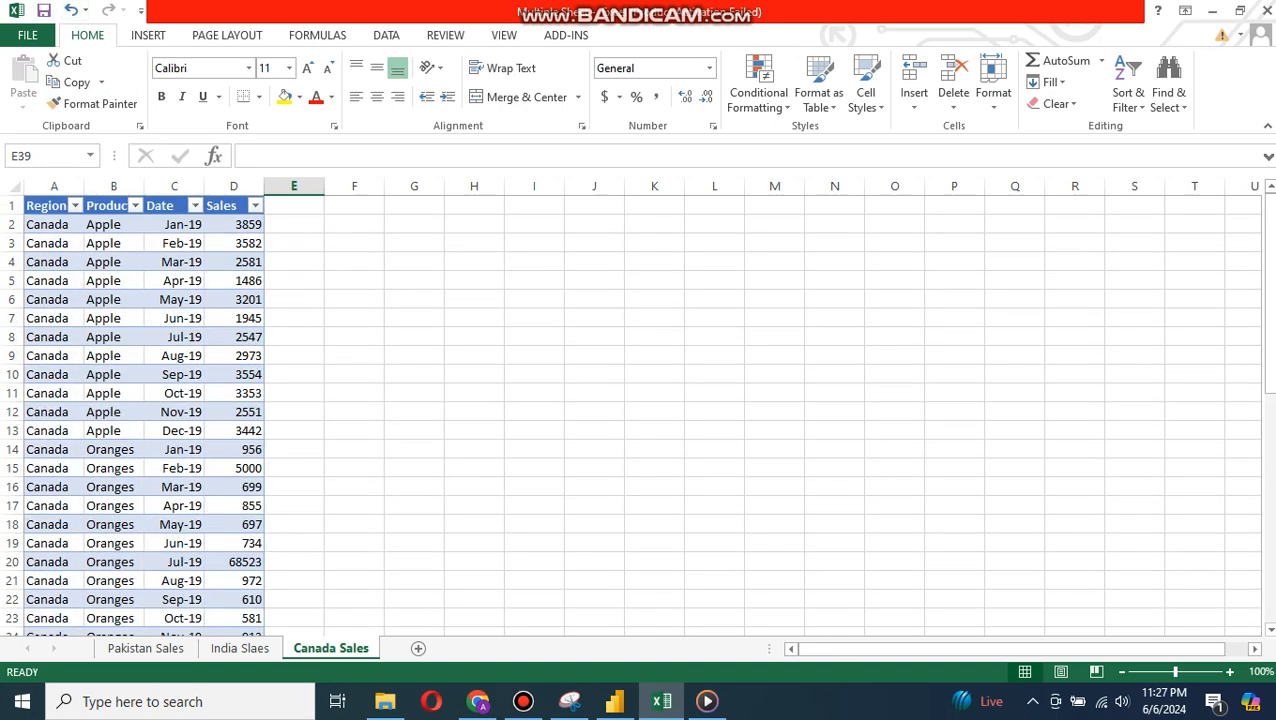
Switch back to Power BI and refresh the report data from the workbook.
{"action": "left_click", "coordinate": [614, 701]}
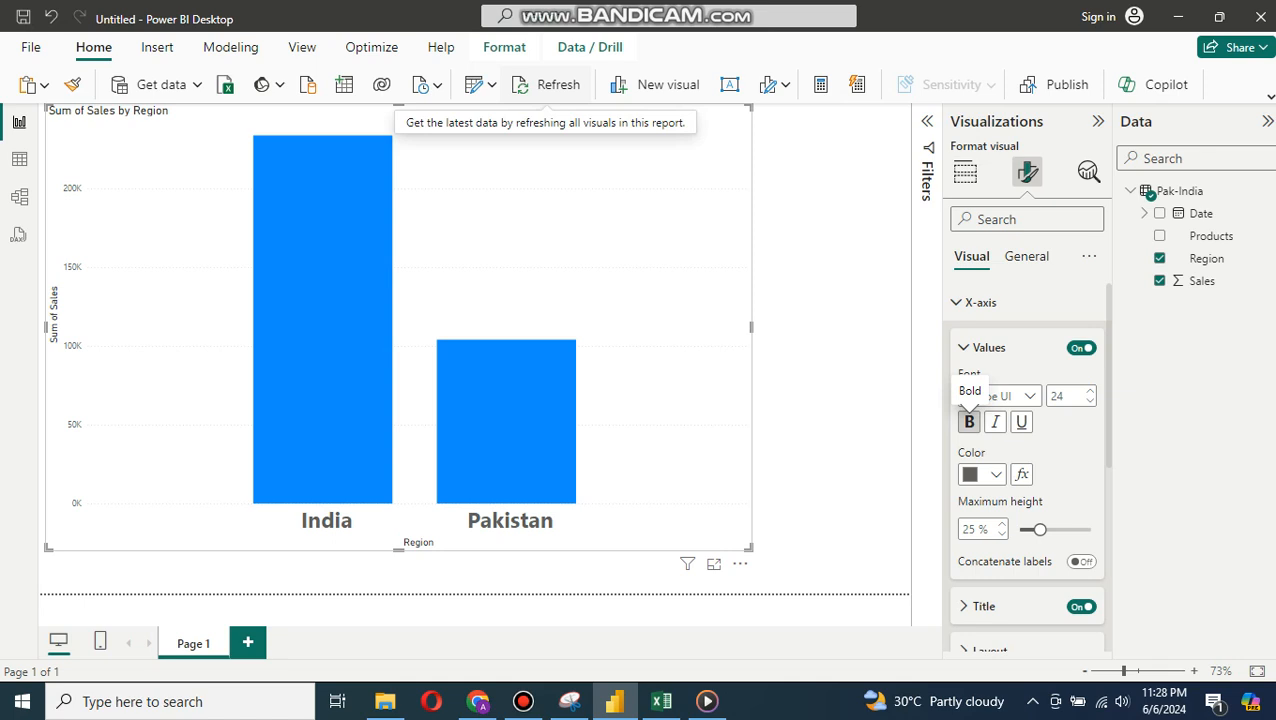
{"action": "left_click", "coordinate": [548, 84]}
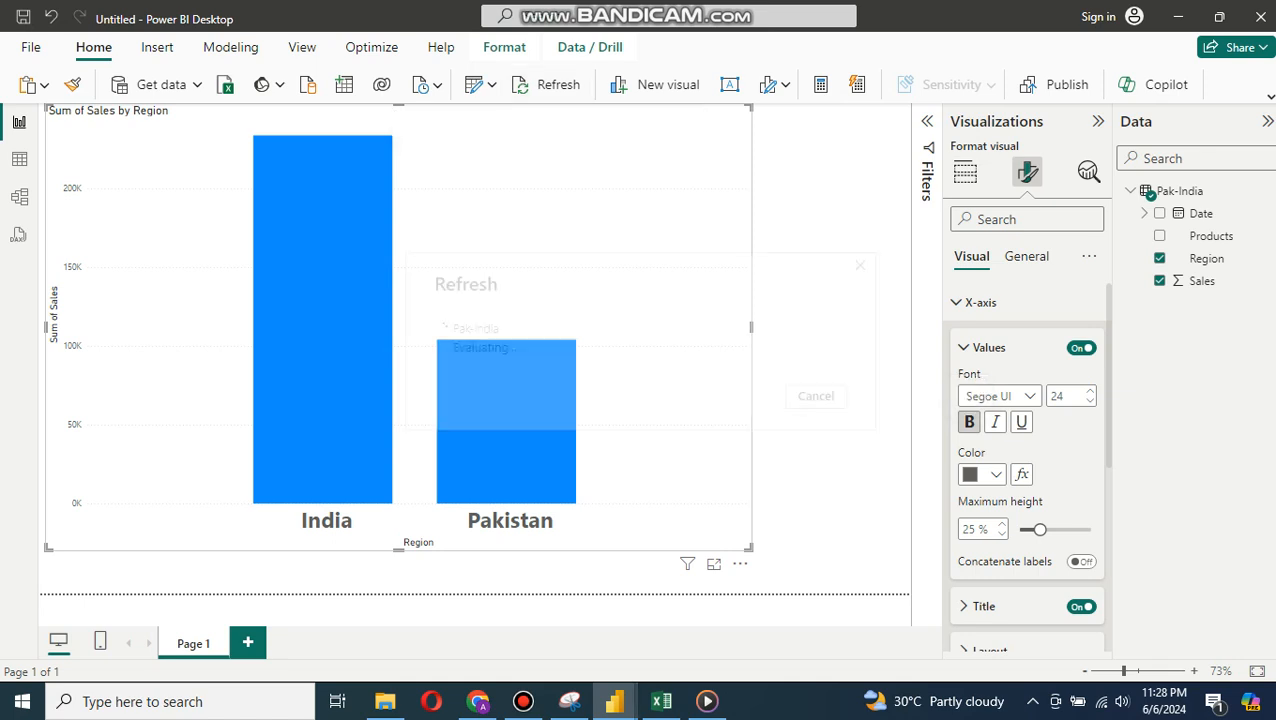